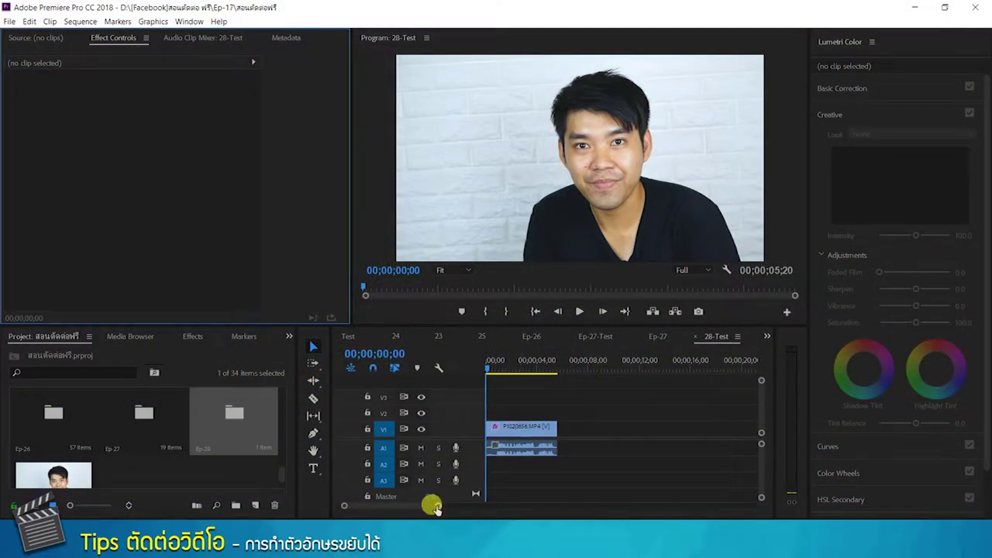
- Show the 28-Test sequence timeline with its talking-head video and audio clip
{"action": "left_click", "coordinate": [434, 506]}
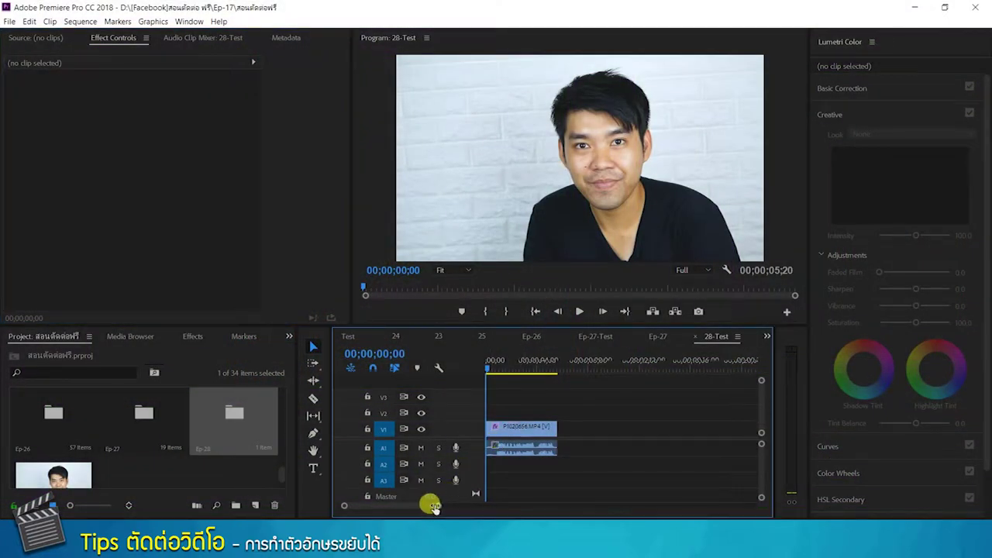
- Zoom the timeline in on the talking-head clip and select it
{"action": "left_click_drag", "start_coordinate": [434, 506], "coordinate": [422, 506]}
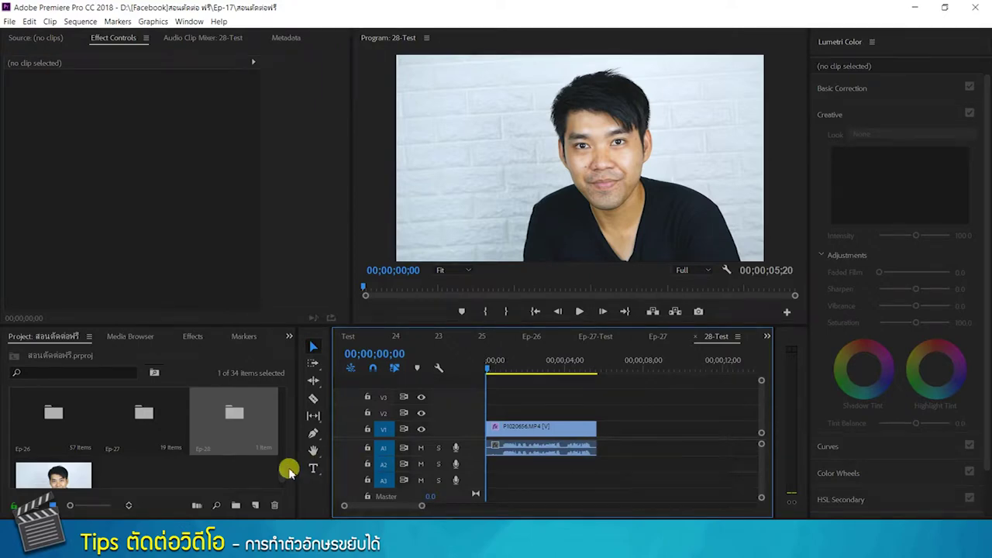
{"action": "scroll", "coordinate": [283, 474], "scroll_direction": "down", "scroll_amount": 2}
{"action": "left_click", "coordinate": [262, 468]}
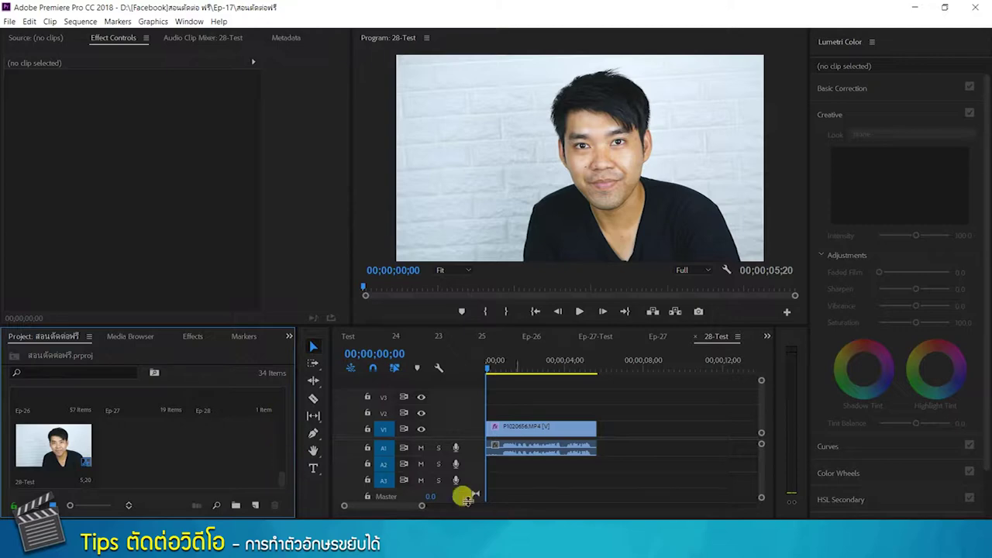
{"action": "left_click", "coordinate": [508, 371]}
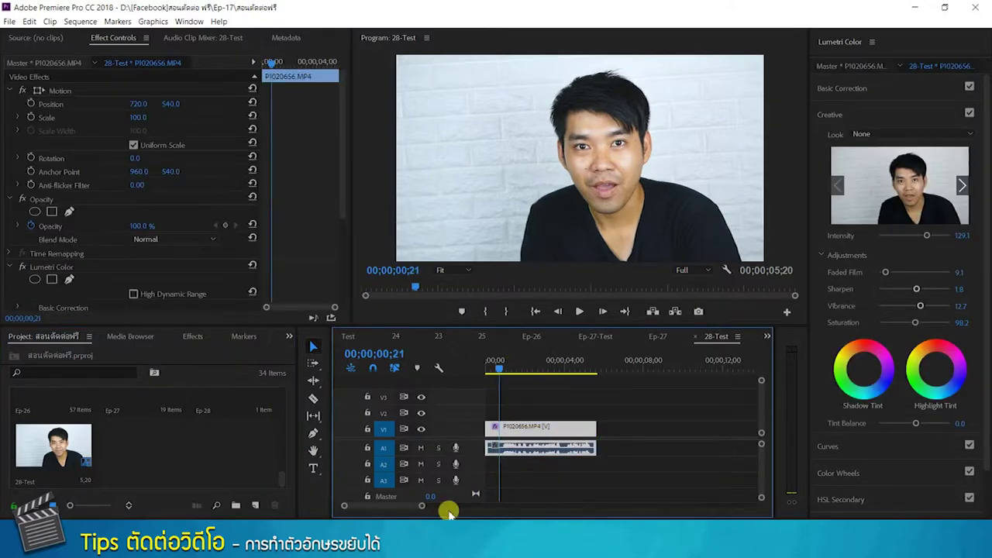
{"action": "left_click", "coordinate": [487, 369]}
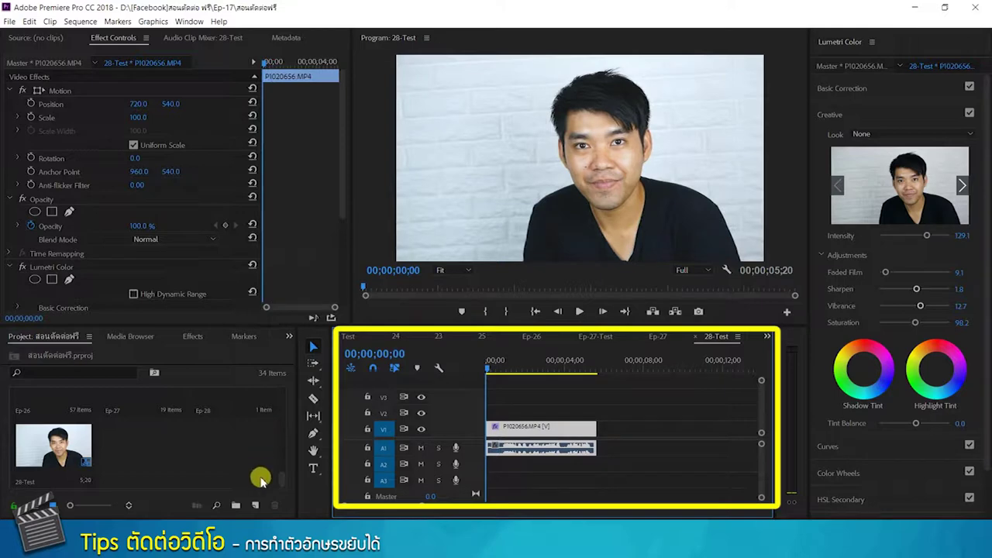
{"action": "scroll", "coordinate": [283, 474], "scroll_direction": "down", "scroll_amount": 3}
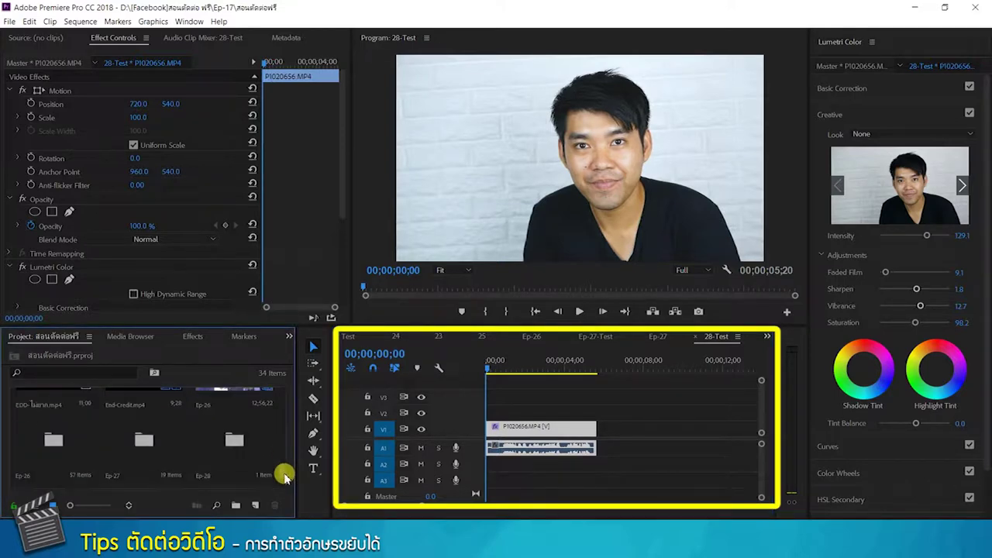
{"action": "scroll", "coordinate": [283, 474], "scroll_direction": "up", "scroll_amount": 5}
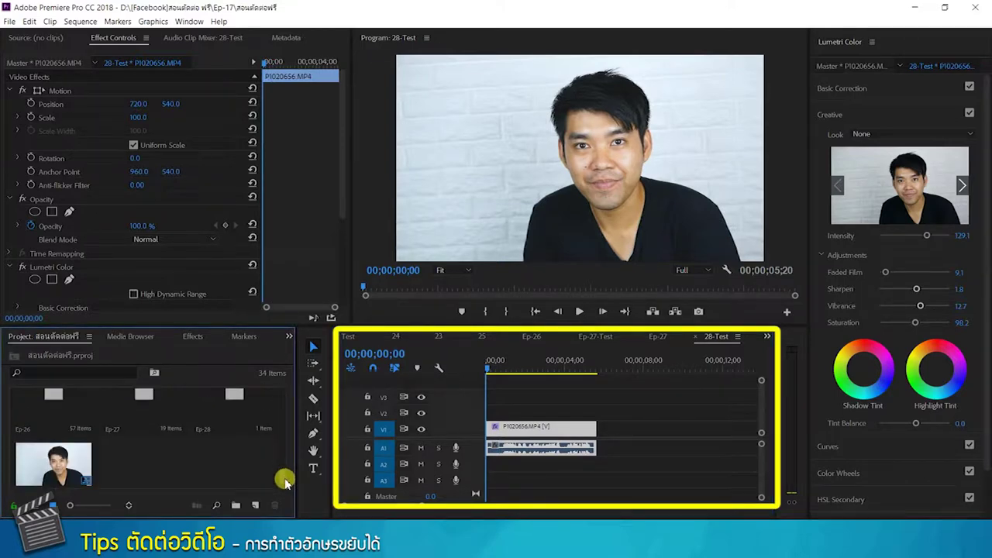
- Select the Ep-28 bin in the Project panel
{"action": "left_click", "coordinate": [252, 419]}
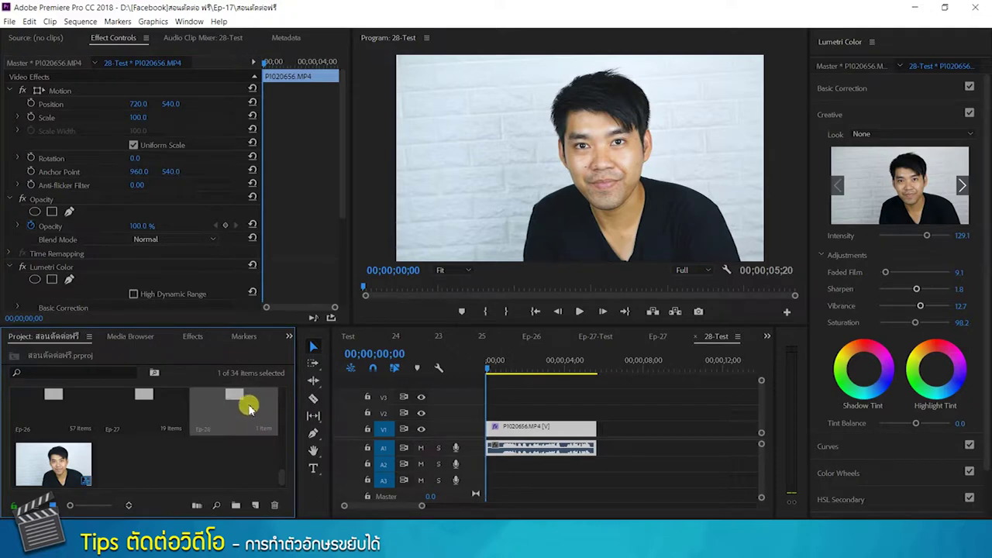
{"action": "left_click", "coordinate": [221, 457]}
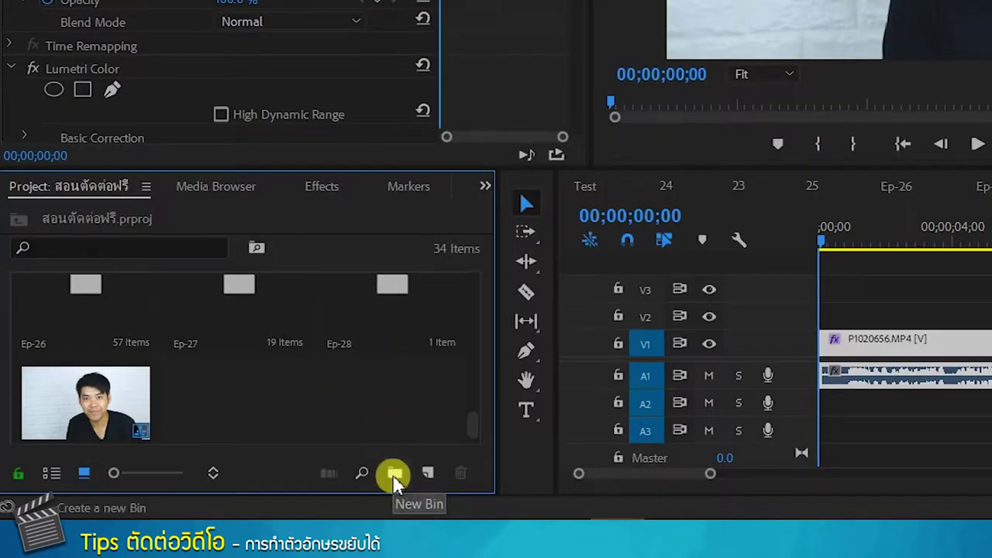
{"action": "left_click", "coordinate": [390, 294]}
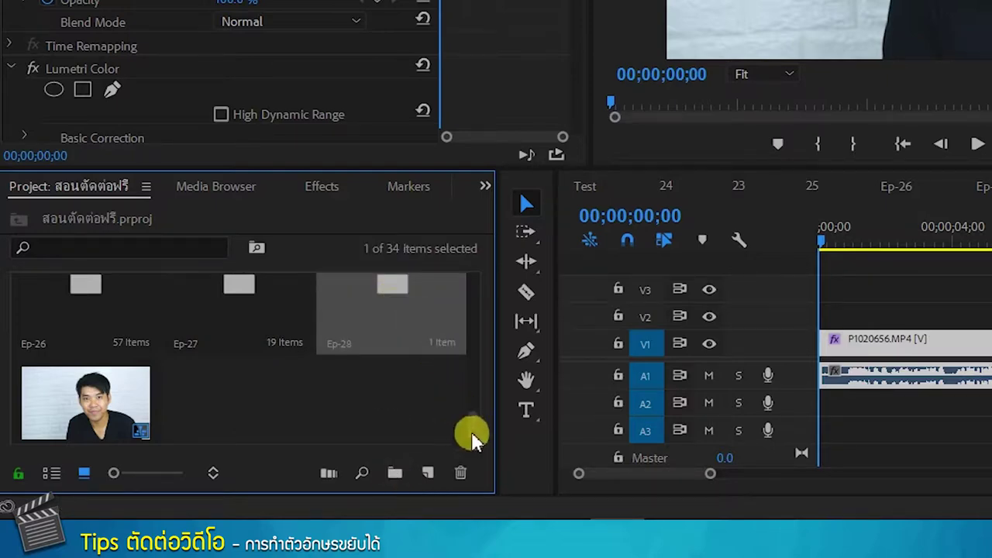
{"action": "scroll", "coordinate": [469, 440], "scroll_direction": "up", "scroll_amount": 2}
- Open the Ep-28 bin, holding P1020656.MP4, in a floating window moved aside
{"action": "double_click", "coordinate": [426, 348]}
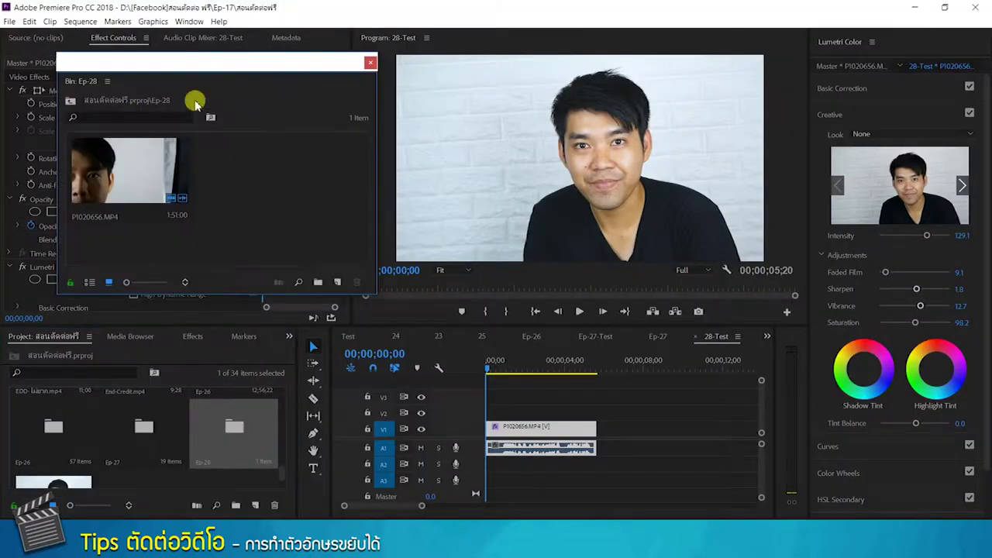
{"action": "left_click_drag", "start_coordinate": [202, 65], "coordinate": [236, 66]}
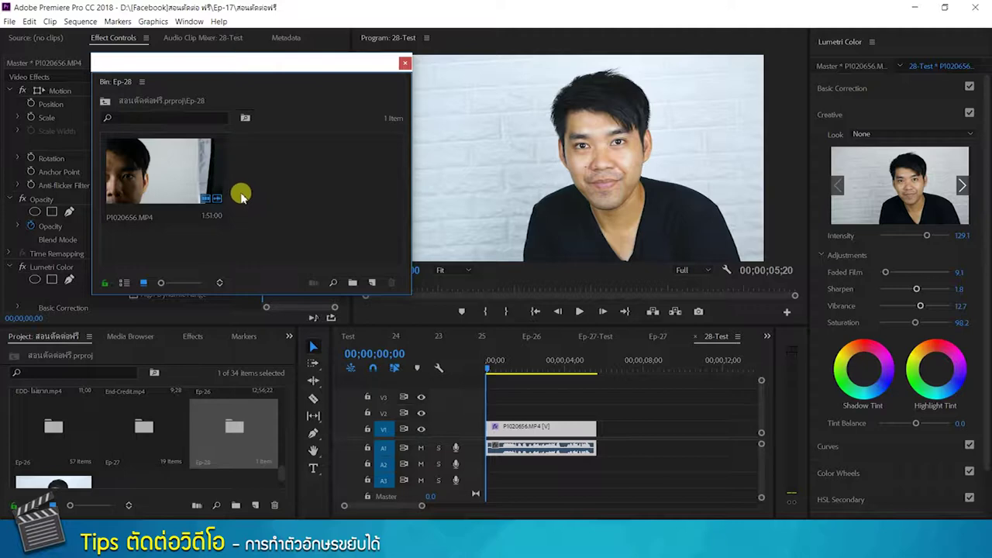
{"action": "mouse_move", "coordinate": [237, 173]}
{"action": "left_mouse_down"}
{"action": "mouse_move", "coordinate": [256, 85]}
{"action": "mouse_move", "coordinate": [246, 168]}
{"action": "left_mouse_up"}
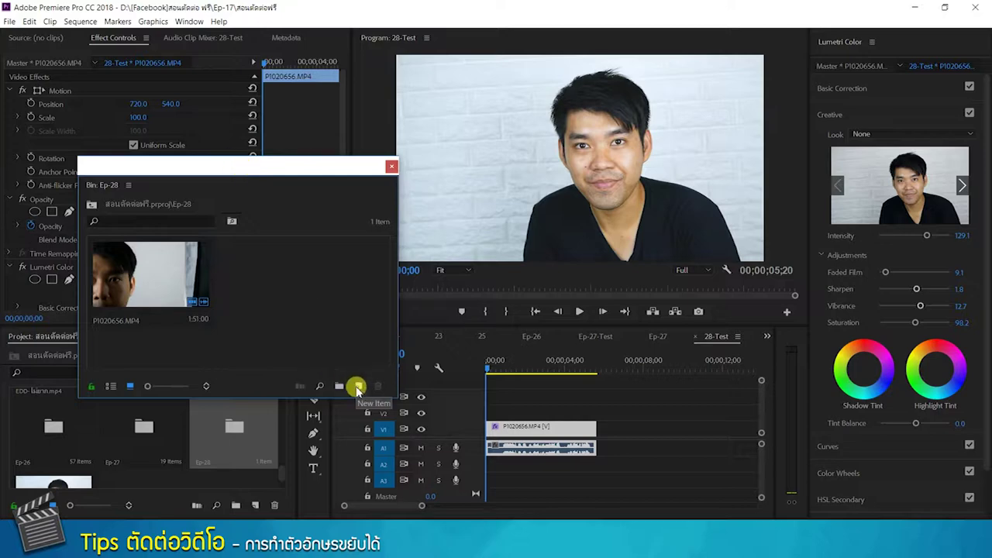
{"action": "left_click", "coordinate": [358, 386]}
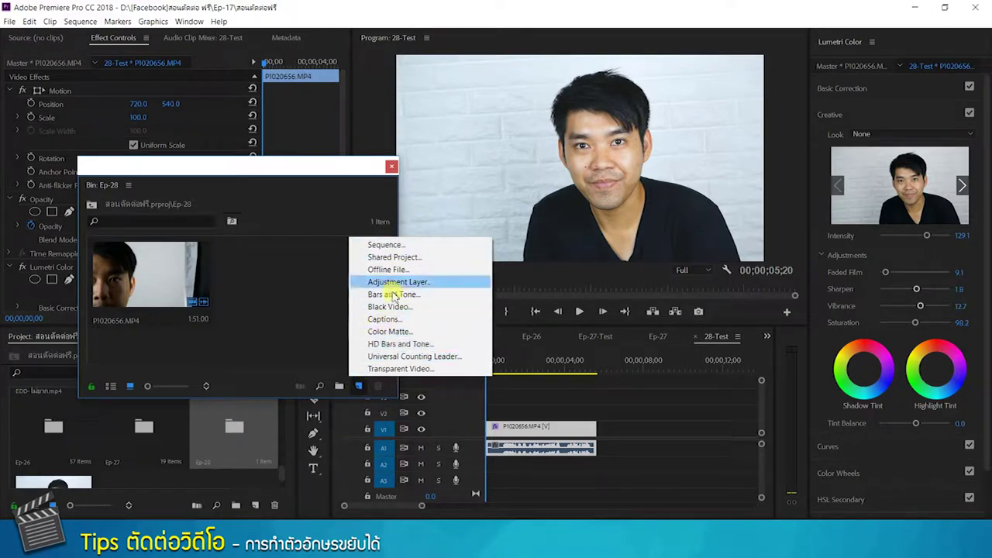
{"action": "left_click", "coordinate": [335, 172]}
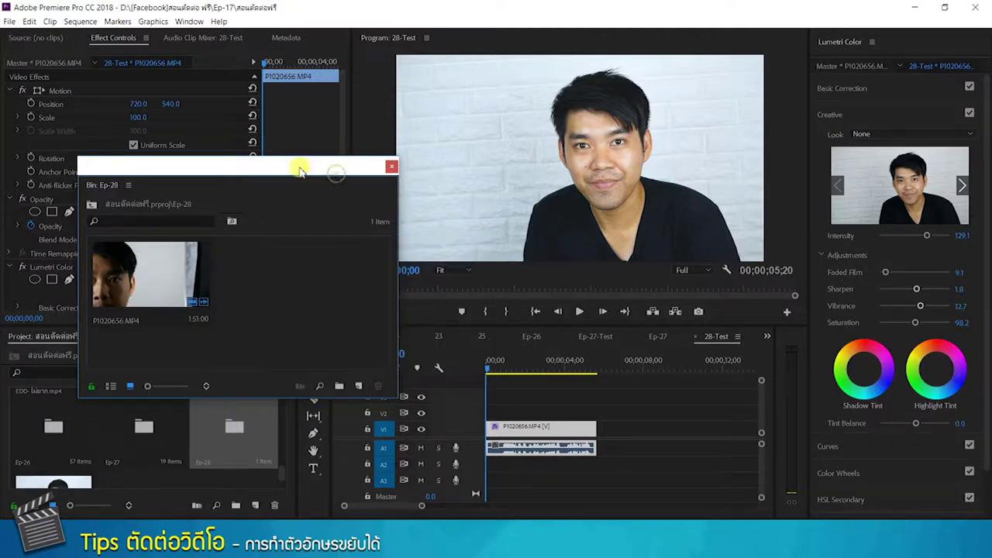
- Create a new legacy title named Title 57 at 1440×1080, 29.97 fps
{"action": "left_click", "coordinate": [10, 22]}
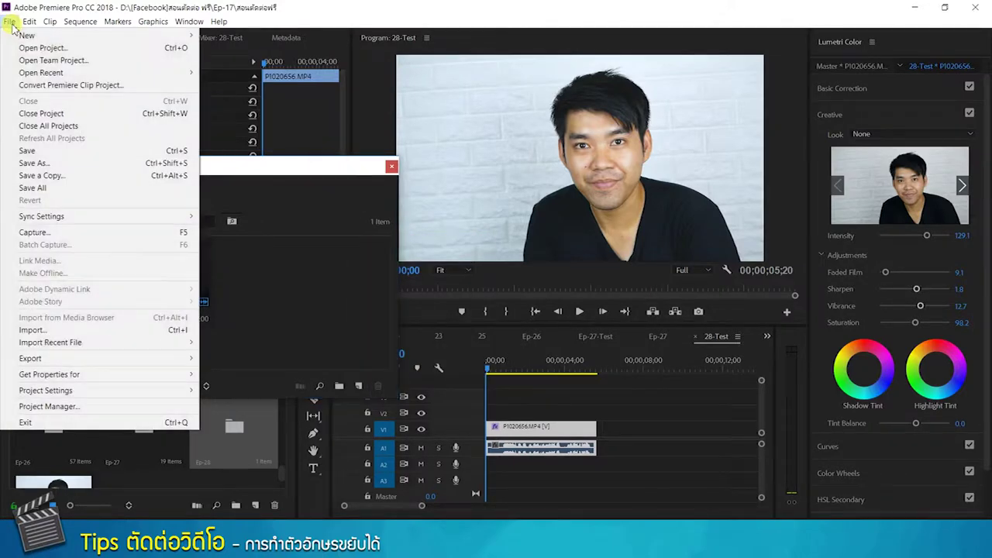
{"action": "mouse_move", "coordinate": [10, 37]}
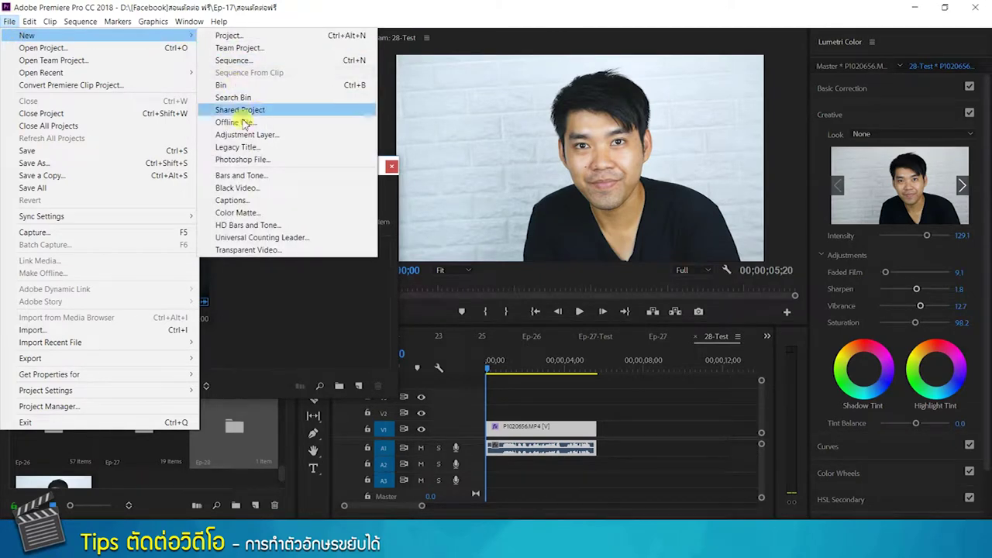
{"action": "left_click", "coordinate": [244, 150]}
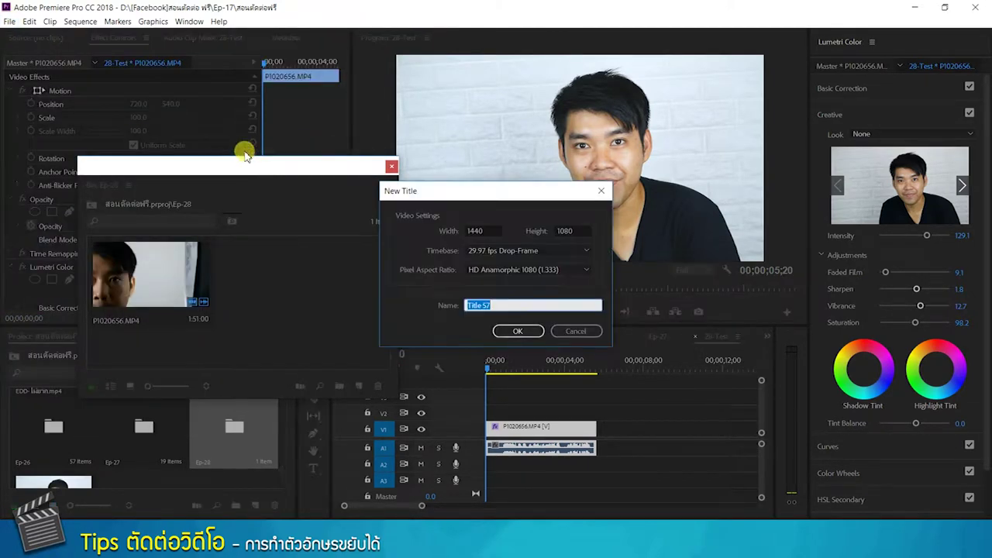
{"action": "left_click_drag", "start_coordinate": [429, 192], "coordinate": [410, 185]}
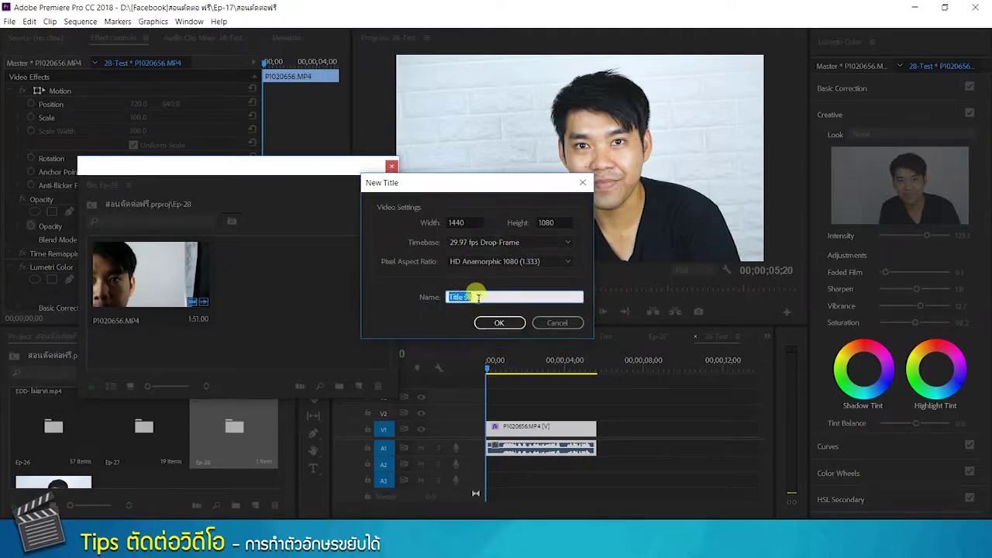
{"action": "left_click", "coordinate": [500, 324]}
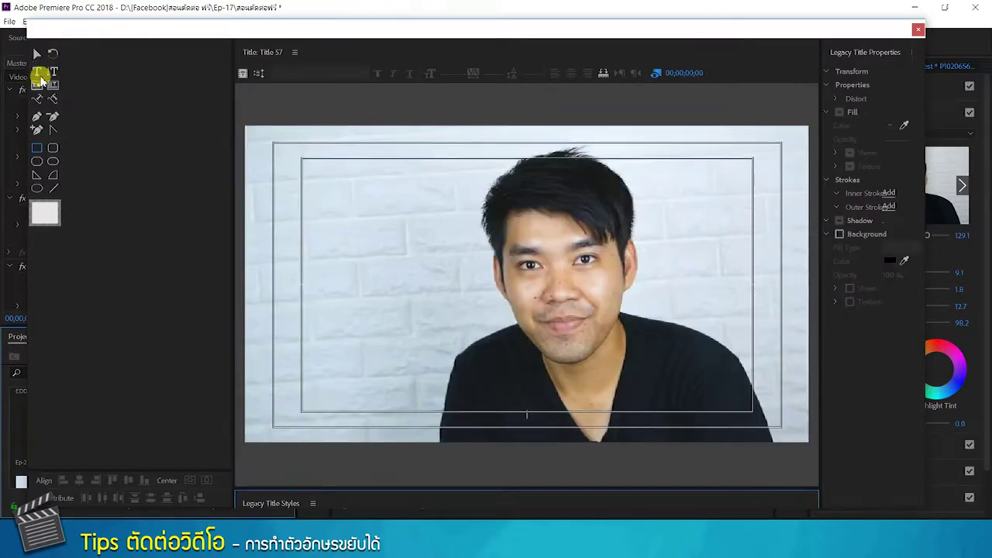
- Type the Thai caption 'ตัวอย่างตัวอักษร' near the bottom of the frame in a Thai font
{"action": "left_click", "coordinate": [37, 73]}
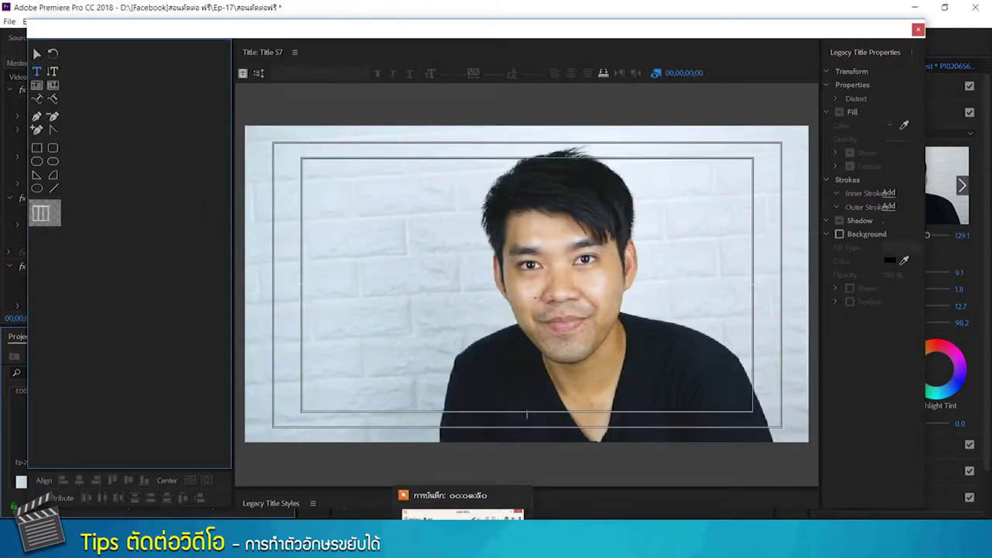
{"action": "left_click", "coordinate": [385, 402]}
{"action": "left_click", "coordinate": [310, 73]}
{"action": "type", "text": "supermar"}
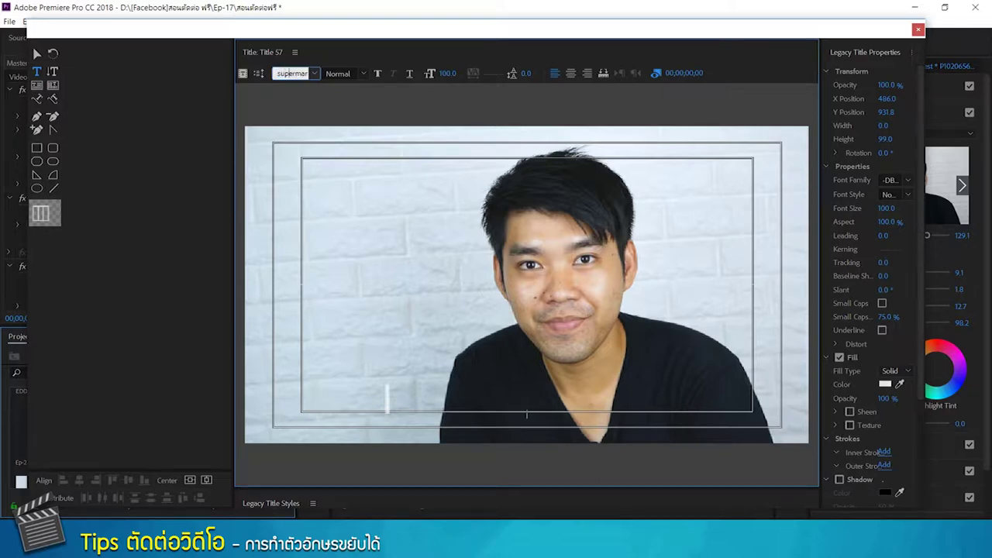
{"action": "key", "text": "Return"}
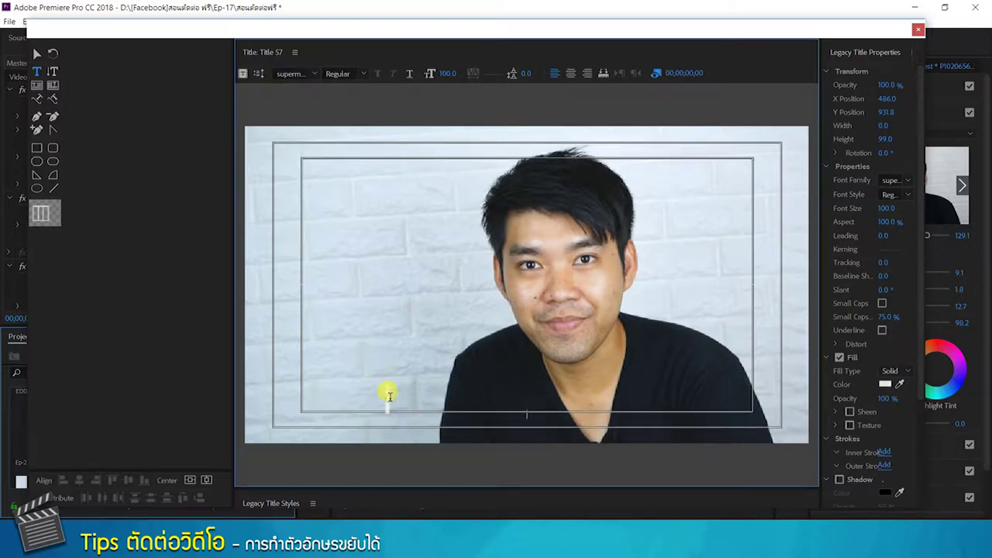
{"action": "type", "text": "S"}
{"action": "key", "text": "BackSpace"}
{"action": "type", "text": "ตัวอย่าง"}
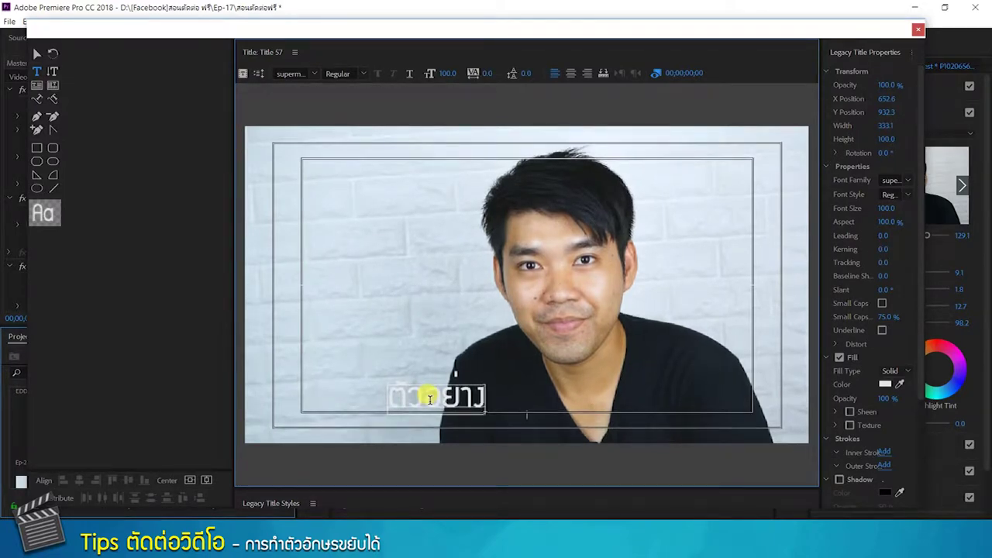
{"action": "type", "text": "ตัว"}
{"action": "type", "text": "หนังสือ"}
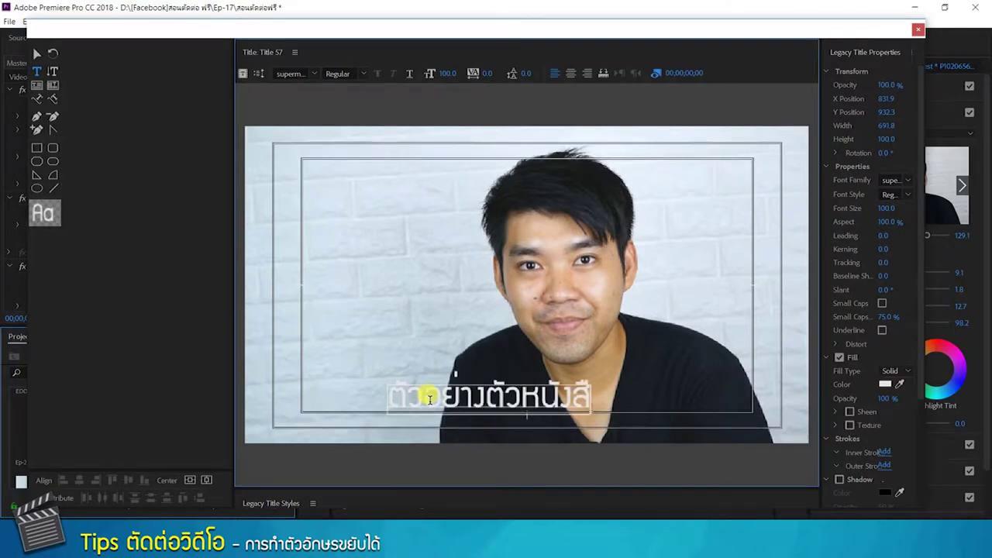
{"action": "key", "text": "BackSpace"}
{"action": "key", "text": "BackSpace"}
{"action": "key", "text": "BackSpace"}
{"action": "key", "text": "BackSpace"}
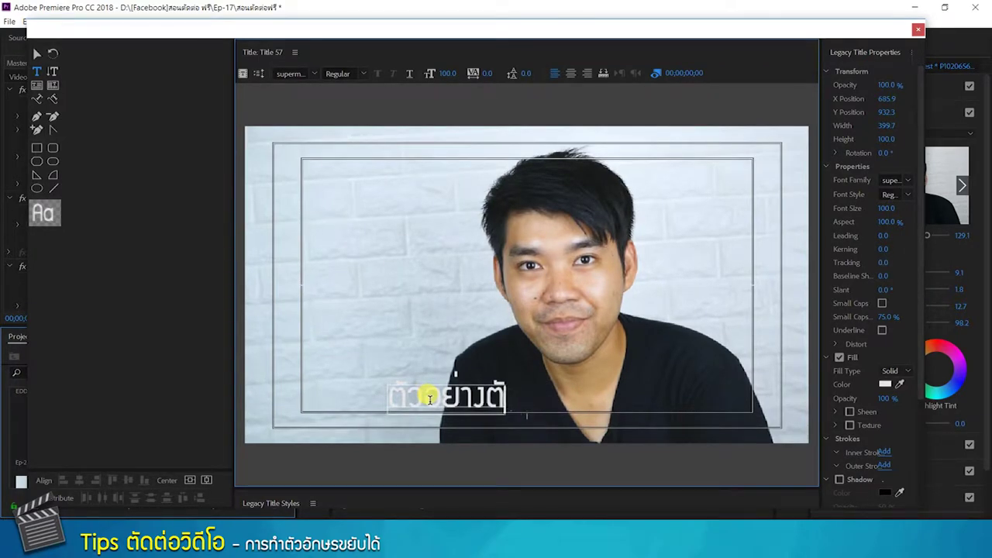
{"action": "type", "text": "วอักษร"}
{"action": "left_click", "coordinate": [31, 53]}
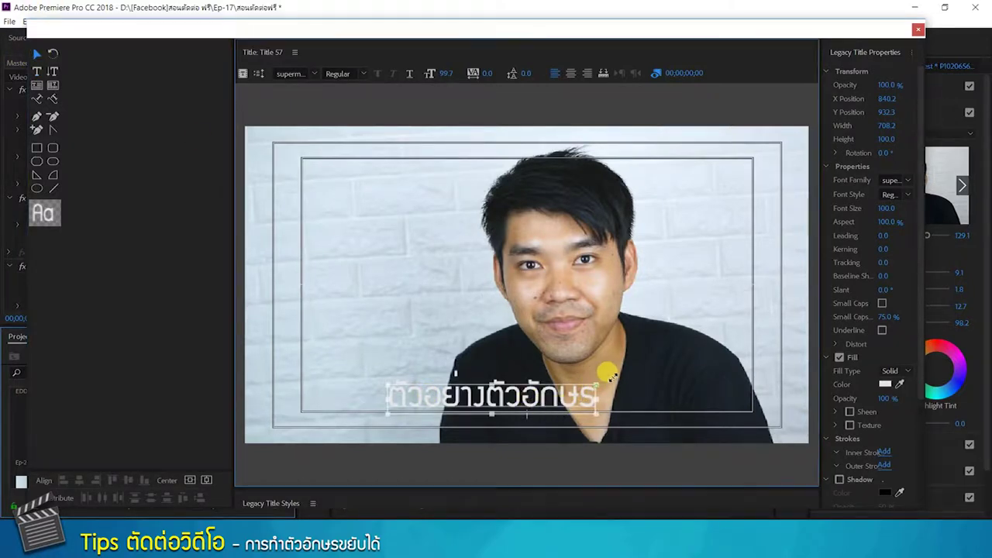
- Enlarge the Thai caption to font size 147.8 and widen the title properties panel
{"action": "mouse_move", "coordinate": [595, 381]}
{"action": "left_mouse_down"}
{"action": "mouse_move", "coordinate": [690, 355]}
{"action": "mouse_move", "coordinate": [609, 418]}
{"action": "left_mouse_up"}
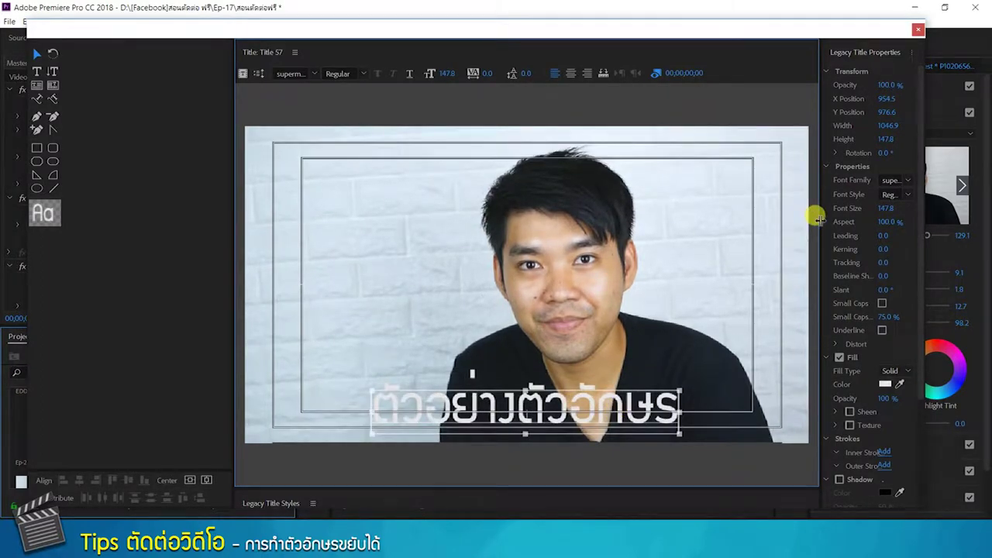
{"action": "left_click_drag", "start_coordinate": [817, 219], "coordinate": [775, 217]}
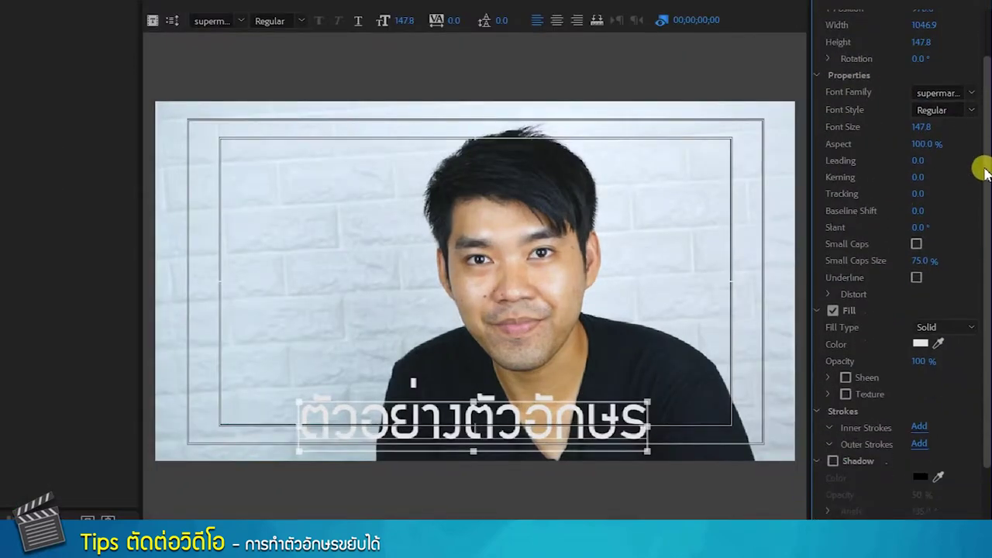
{"action": "scroll", "coordinate": [909, 281], "scroll_direction": "down", "scroll_amount": 3}
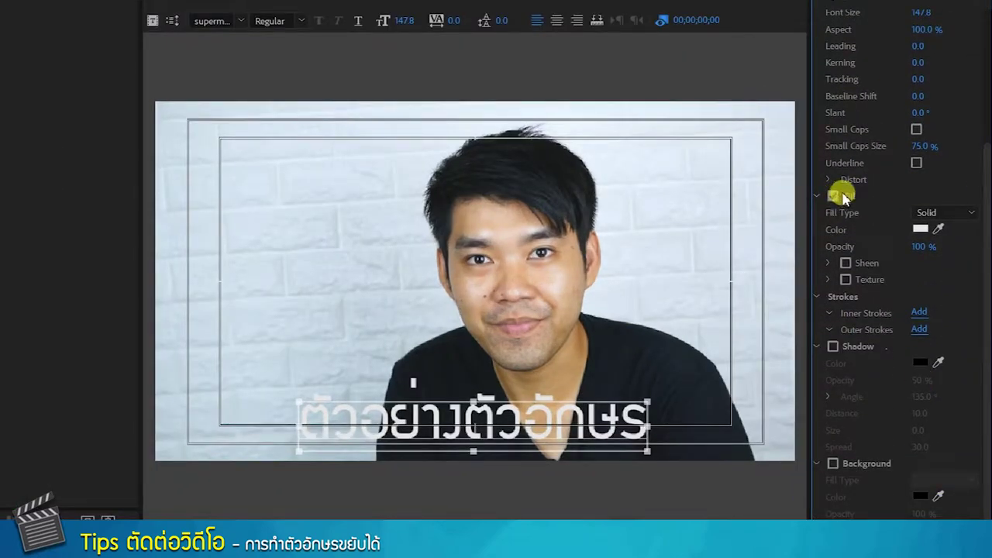
{"action": "left_click", "coordinate": [920, 230]}
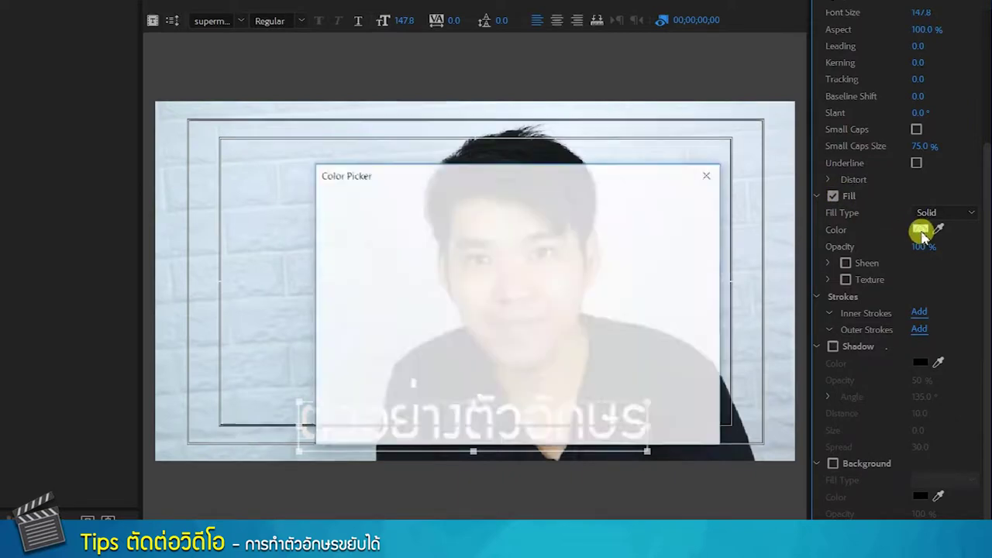
{"action": "left_click", "coordinate": [546, 246]}
{"action": "left_click", "coordinate": [508, 294]}
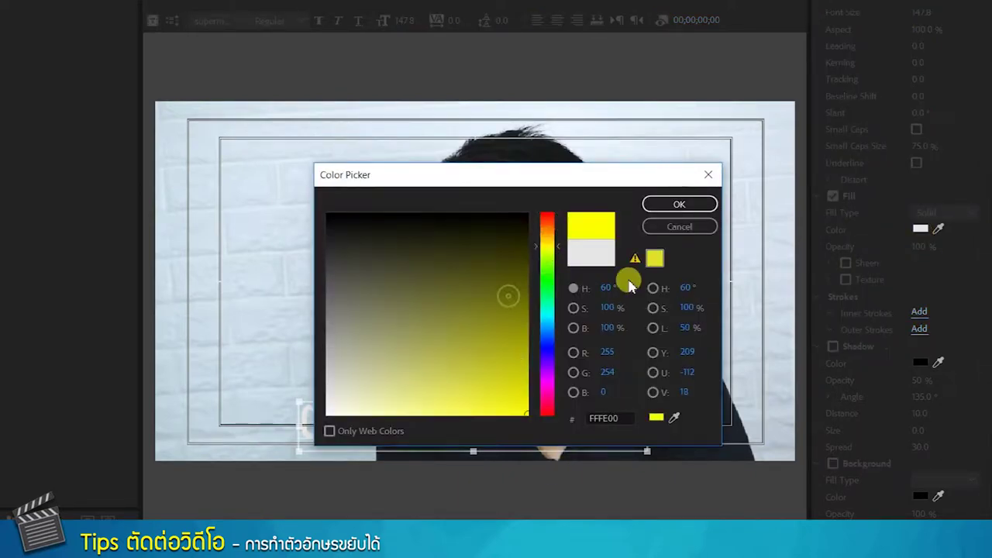
{"action": "left_click", "coordinate": [678, 204]}
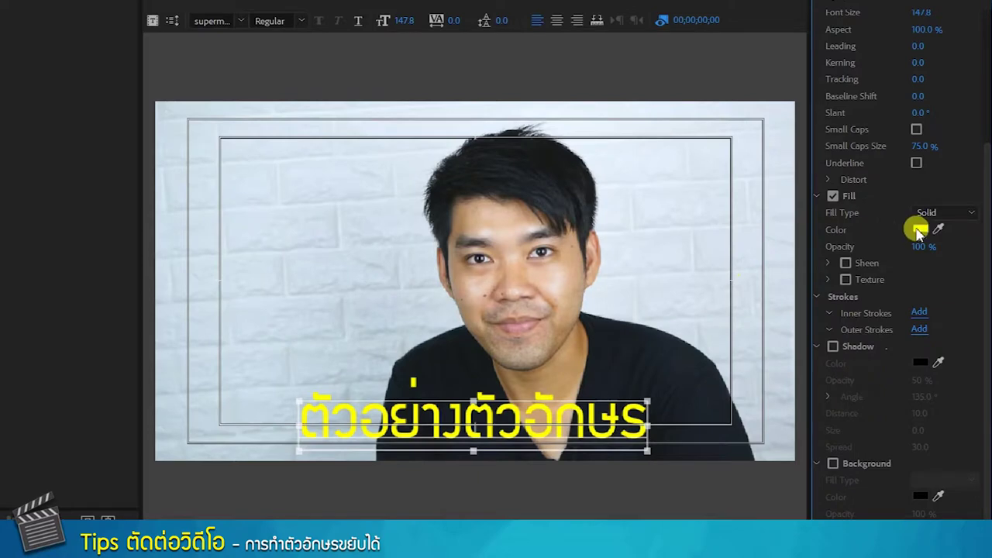
{"action": "left_click", "coordinate": [920, 227]}
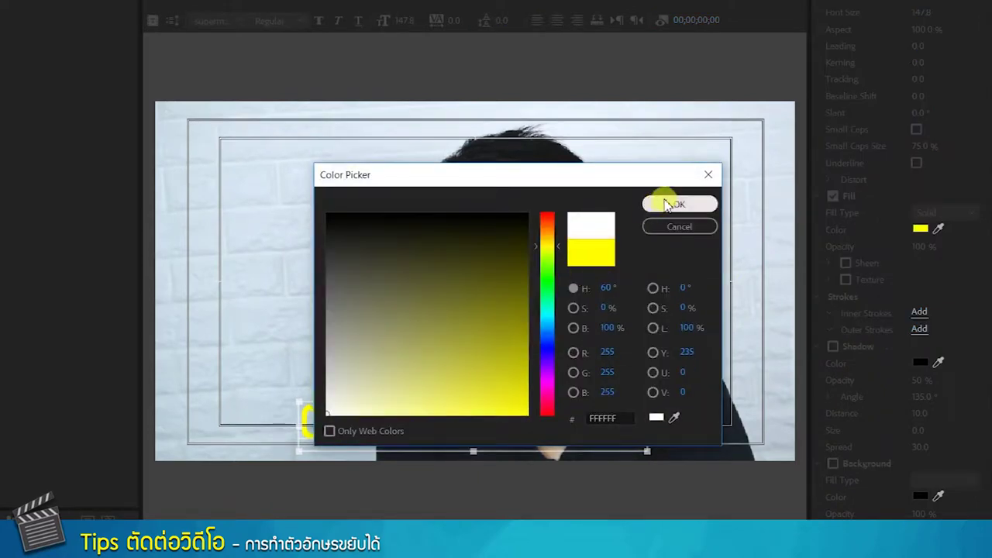
{"action": "left_click", "coordinate": [663, 204]}
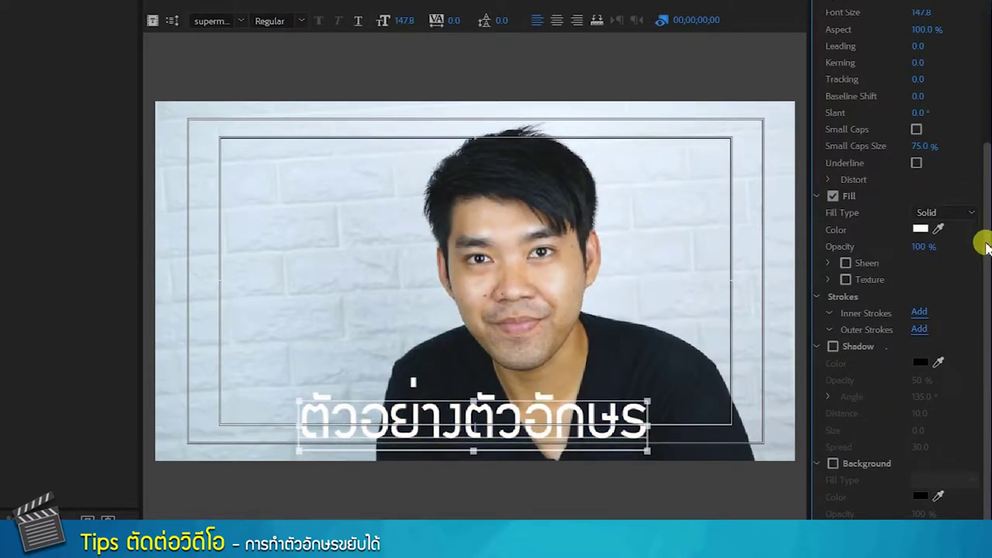
{"action": "left_click", "coordinate": [919, 329]}
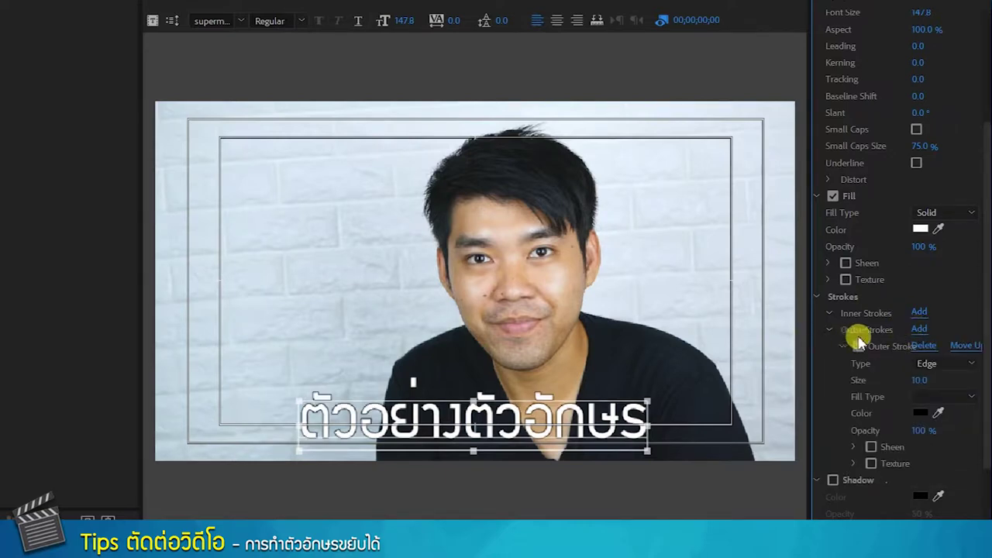
- Set the outer stroke size to 37
{"action": "scroll", "coordinate": [984, 322], "scroll_direction": "down", "scroll_amount": 1}
{"action": "scroll", "coordinate": [984, 321], "scroll_direction": "down", "scroll_amount": 1}
{"action": "left_click", "coordinate": [919, 346]}
{"action": "type", "text": "40"}
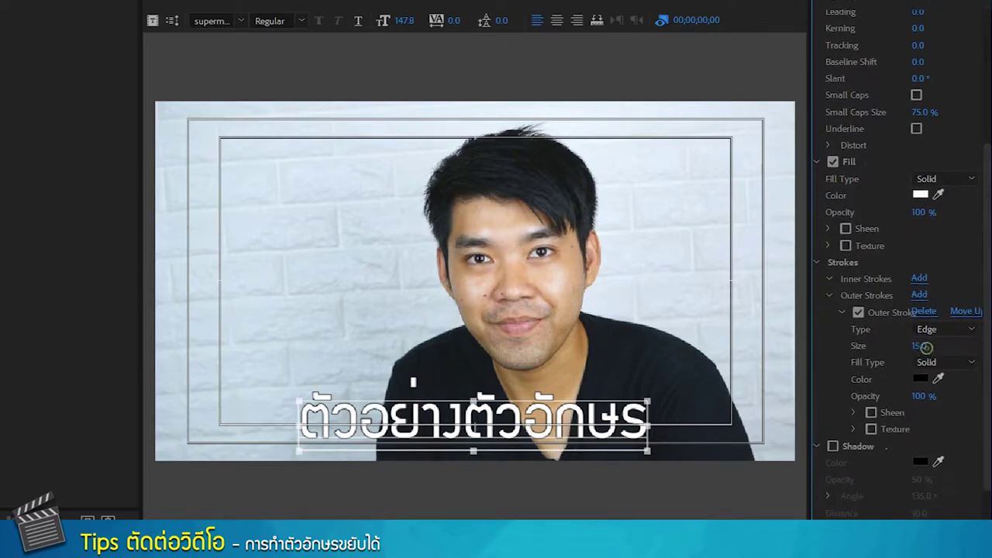
{"action": "key", "text": "Return"}
{"action": "left_click_drag", "start_coordinate": [920, 346], "coordinate": [913, 345]}
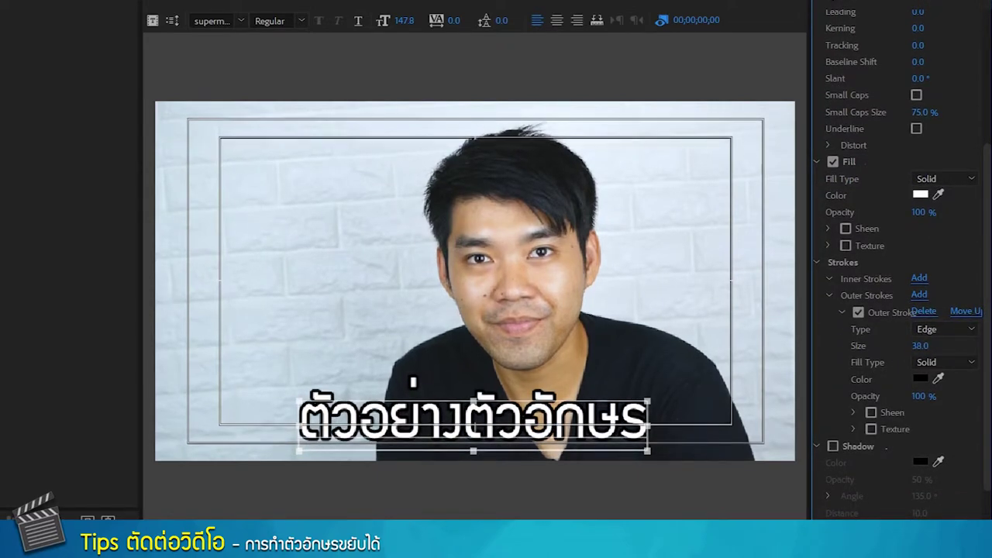
- Make the outer stroke colour white
{"action": "left_click", "coordinate": [921, 379]}
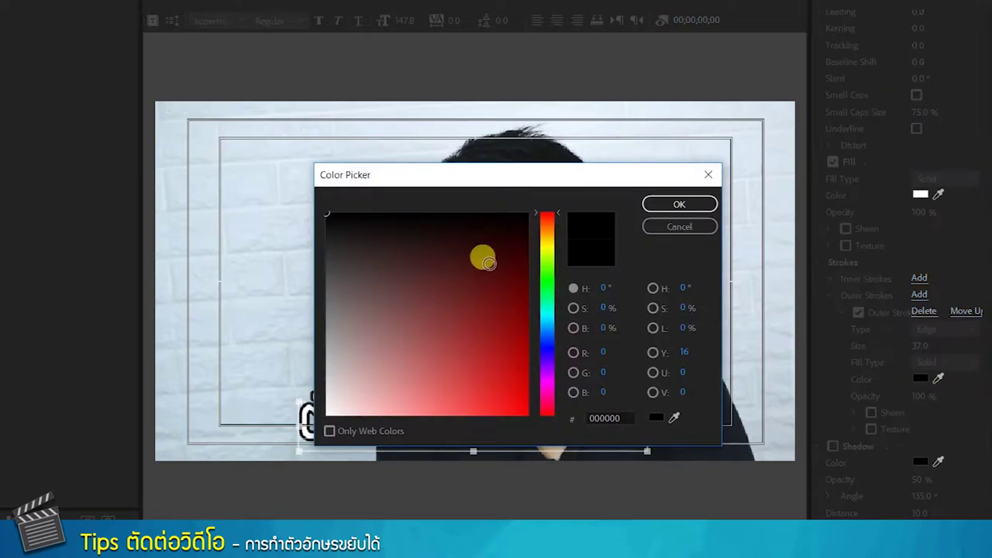
{"action": "mouse_move", "coordinate": [542, 289]}
{"action": "left_mouse_down"}
{"action": "mouse_move", "coordinate": [544, 317]}
{"action": "mouse_move", "coordinate": [512, 333]}
{"action": "left_mouse_up"}
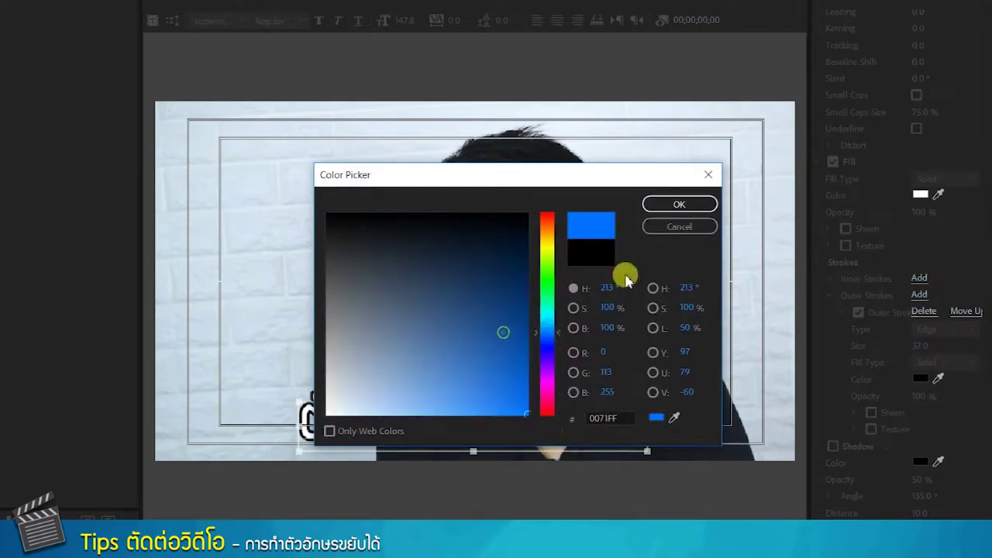
{"action": "left_click", "coordinate": [679, 204]}
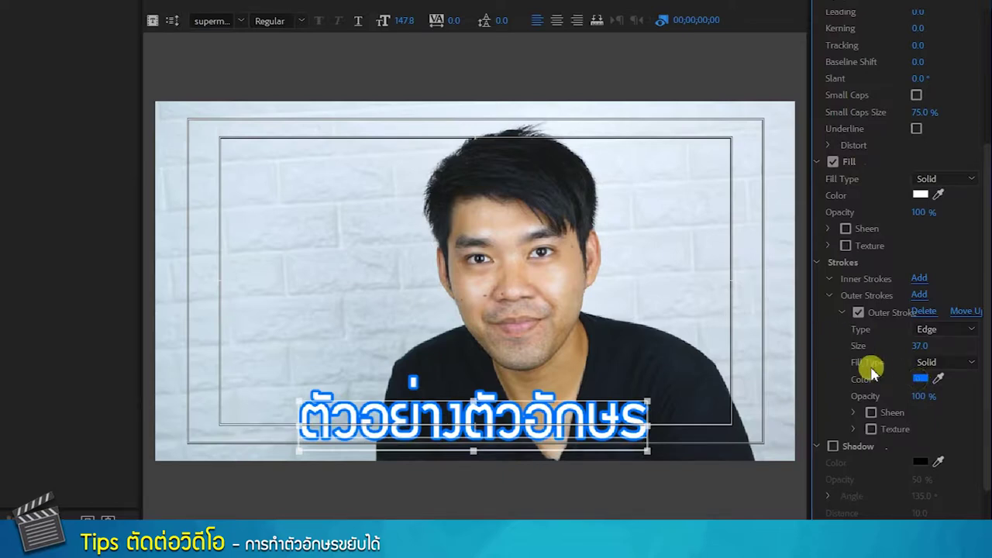
{"action": "left_click", "coordinate": [916, 379]}
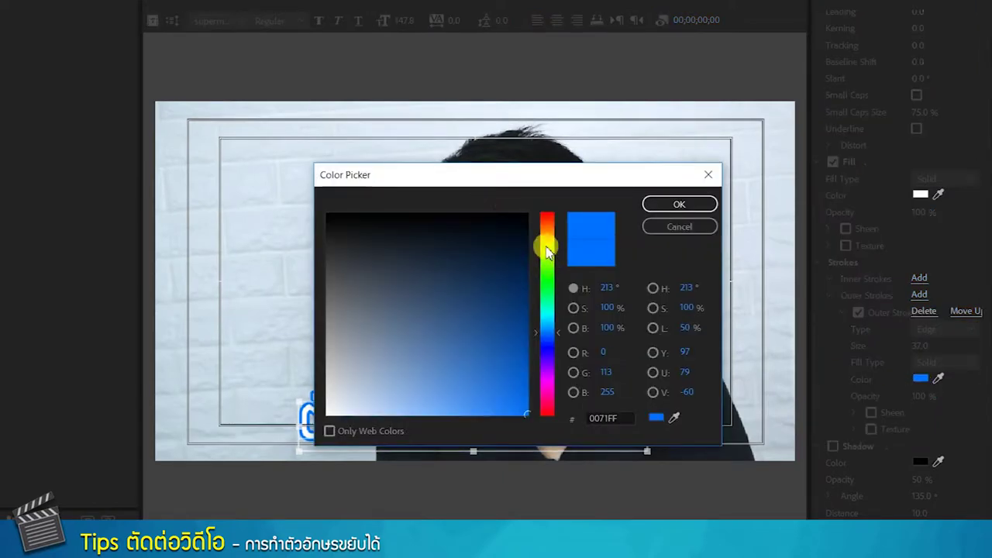
{"action": "left_click", "coordinate": [547, 243]}
{"action": "left_click", "coordinate": [327, 413]}
{"action": "left_click", "coordinate": [676, 204]}
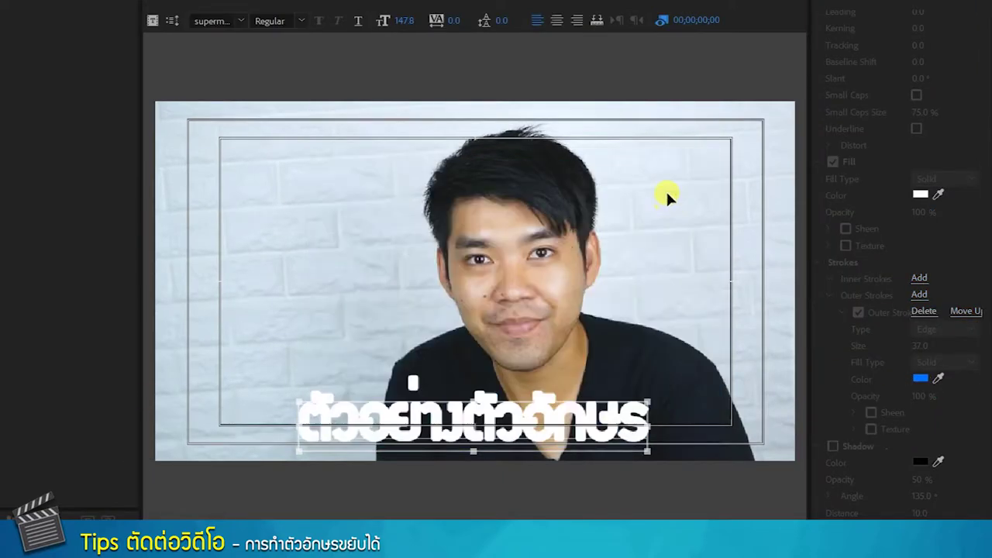
- Fill the Thai text with blue and enable the drop shadow
{"action": "left_click", "coordinate": [919, 195]}
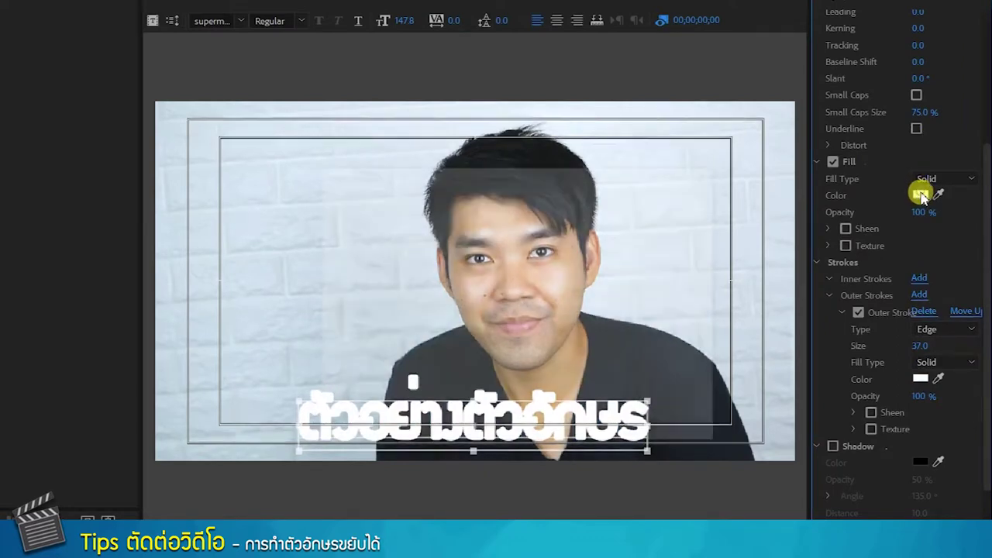
{"action": "left_click", "coordinate": [548, 334]}
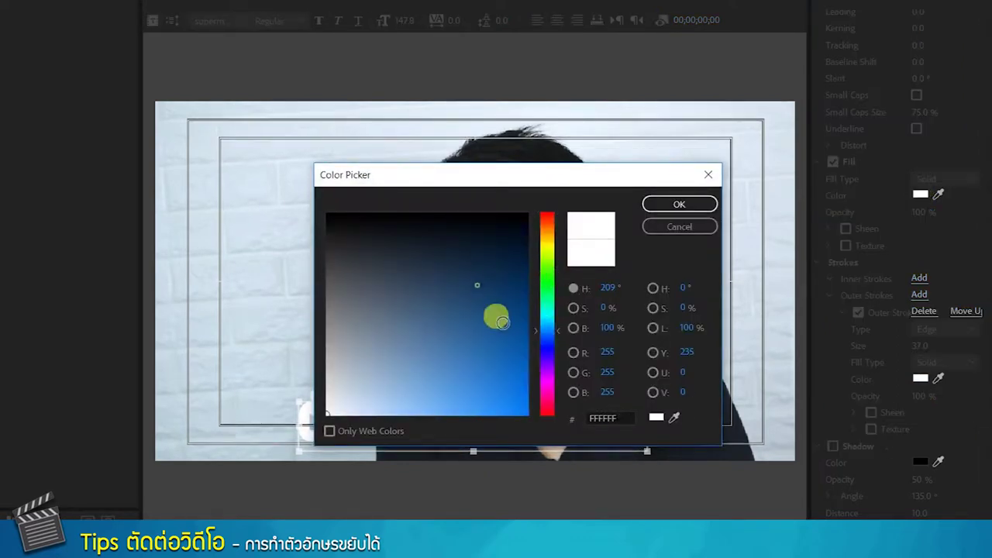
{"action": "left_click", "coordinate": [528, 378]}
{"action": "left_click", "coordinate": [679, 204]}
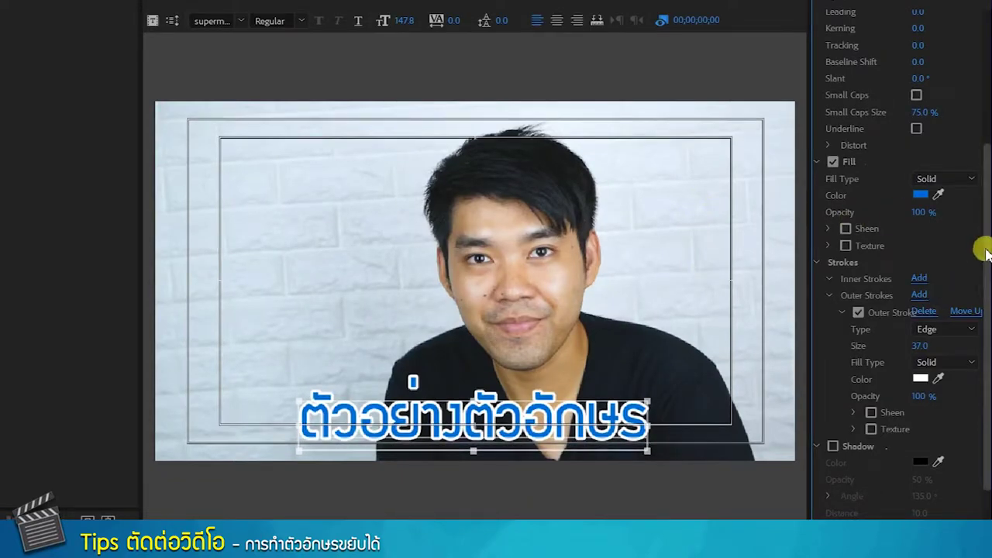
{"action": "left_click_drag", "start_coordinate": [981, 236], "coordinate": [981, 260]}
{"action": "left_click", "coordinate": [833, 346]}
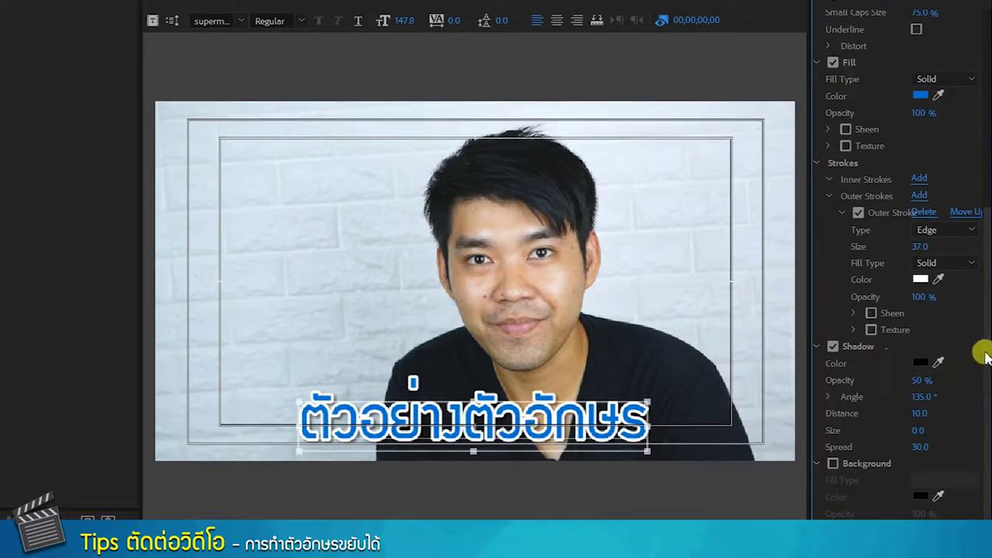
- Set the shadow opacity to 67% and its distance to 12
{"action": "left_click_drag", "start_coordinate": [921, 380], "coordinate": [935, 380]}
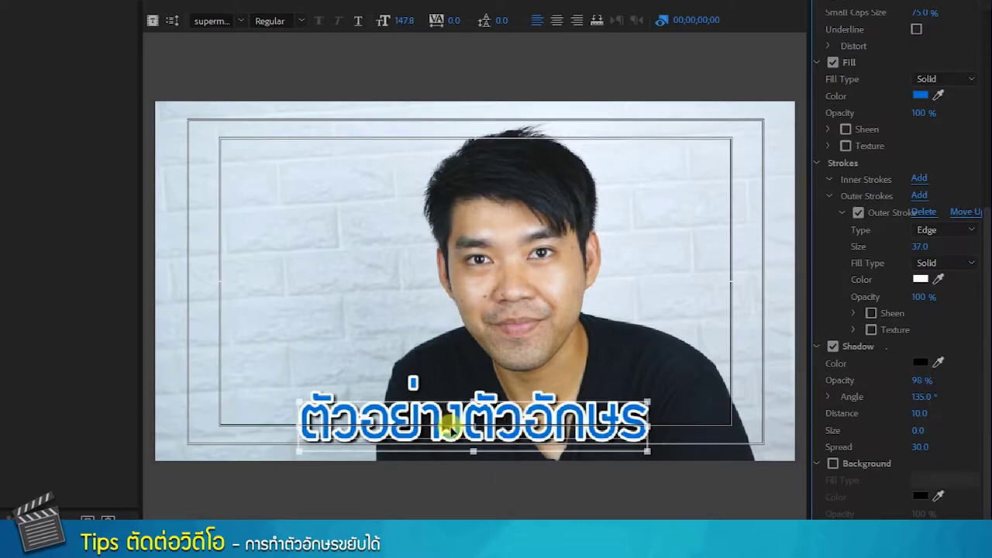
{"action": "left_click_drag", "start_coordinate": [930, 413], "coordinate": [926, 413]}
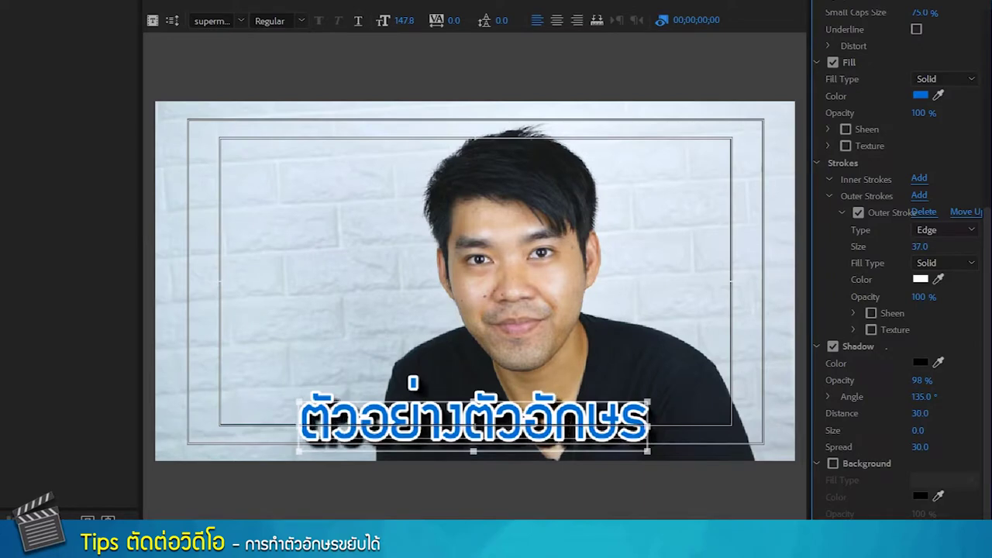
{"action": "mouse_move", "coordinate": [921, 413]}
{"action": "left_mouse_down"}
{"action": "mouse_move", "coordinate": [891, 413]}
{"action": "mouse_move", "coordinate": [950, 413]}
{"action": "left_mouse_up"}
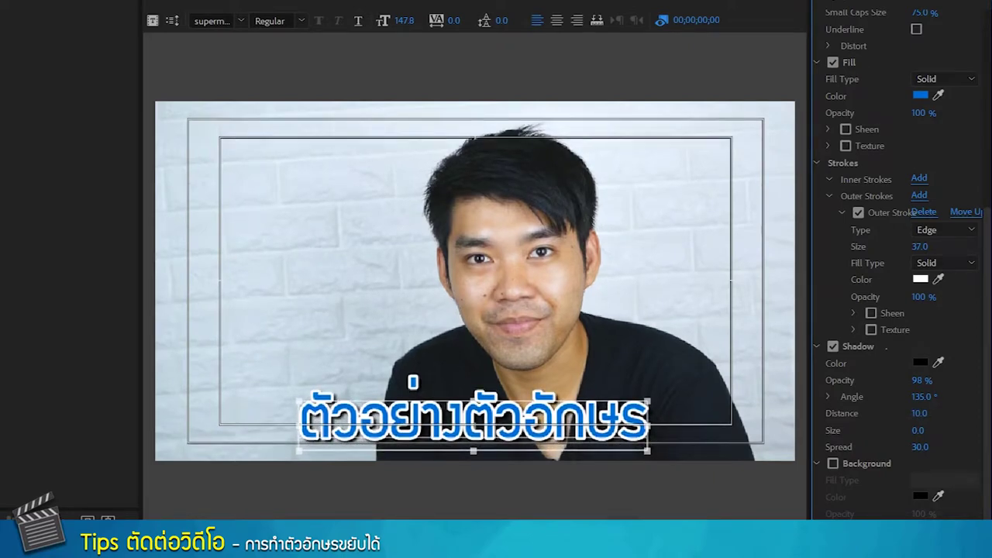
{"action": "left_click_drag", "start_coordinate": [918, 413], "coordinate": [910, 380]}
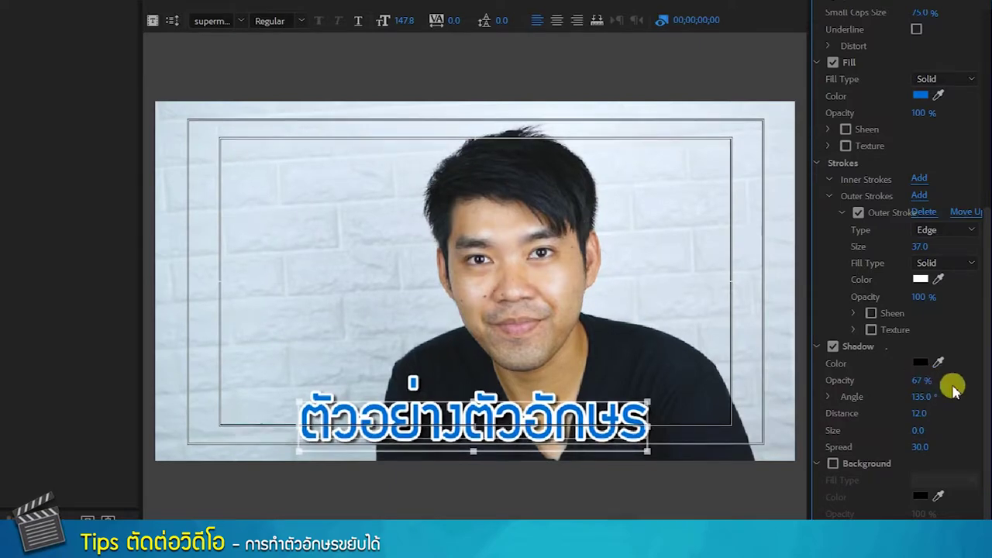
- Set the shadow size to 9 and its spread to 17
{"action": "mouse_move", "coordinate": [924, 434]}
{"action": "left_mouse_down"}
{"action": "mouse_move", "coordinate": [938, 434]}
{"action": "mouse_move", "coordinate": [921, 430]}
{"action": "left_mouse_up"}
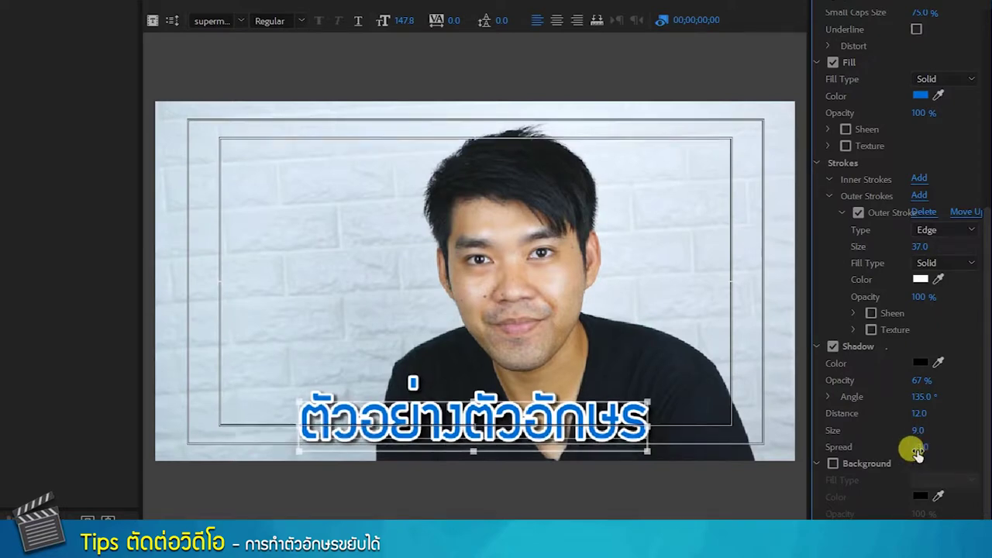
{"action": "left_click_drag", "start_coordinate": [920, 447], "coordinate": [907, 447]}
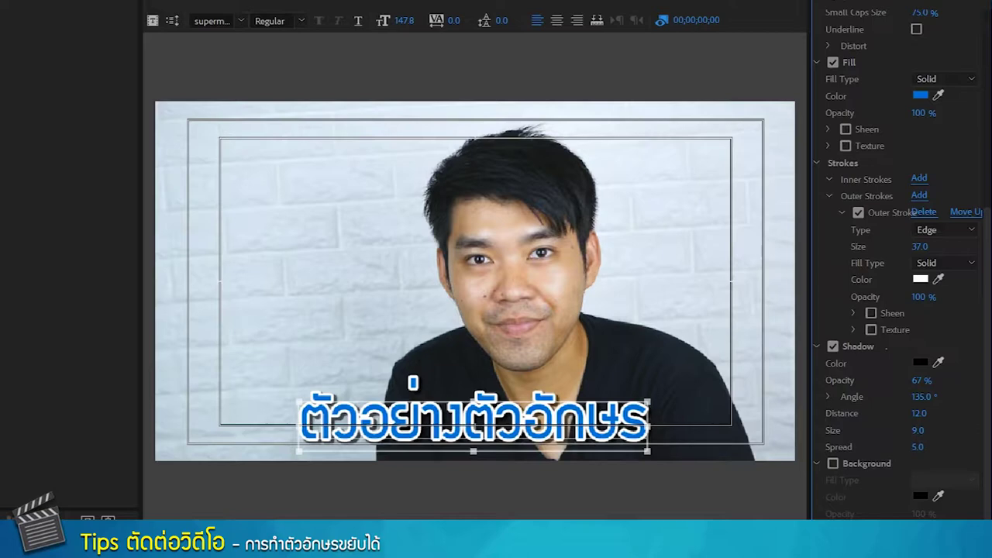
{"action": "left_click_drag", "start_coordinate": [923, 448], "coordinate": [926, 447]}
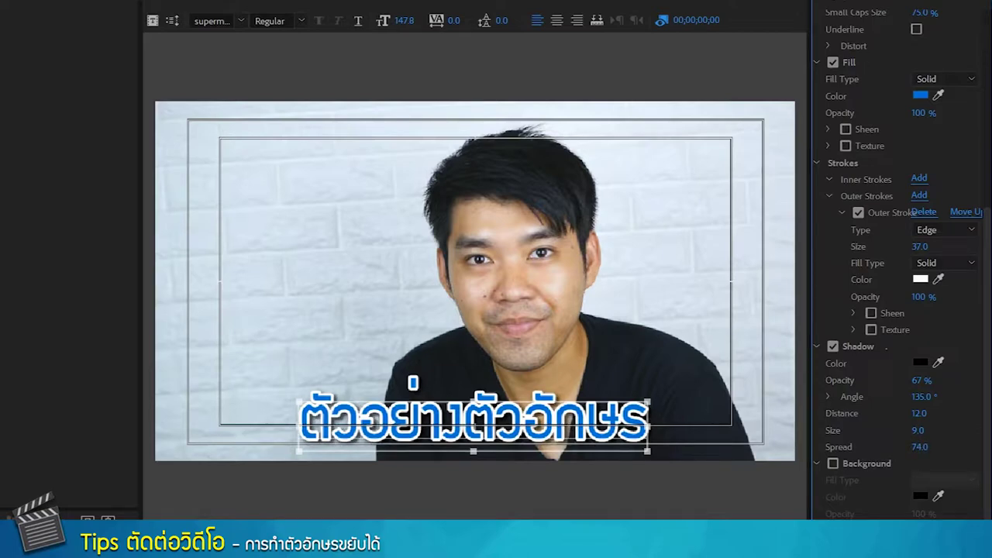
{"action": "left_click_drag", "start_coordinate": [920, 447], "coordinate": [926, 448]}
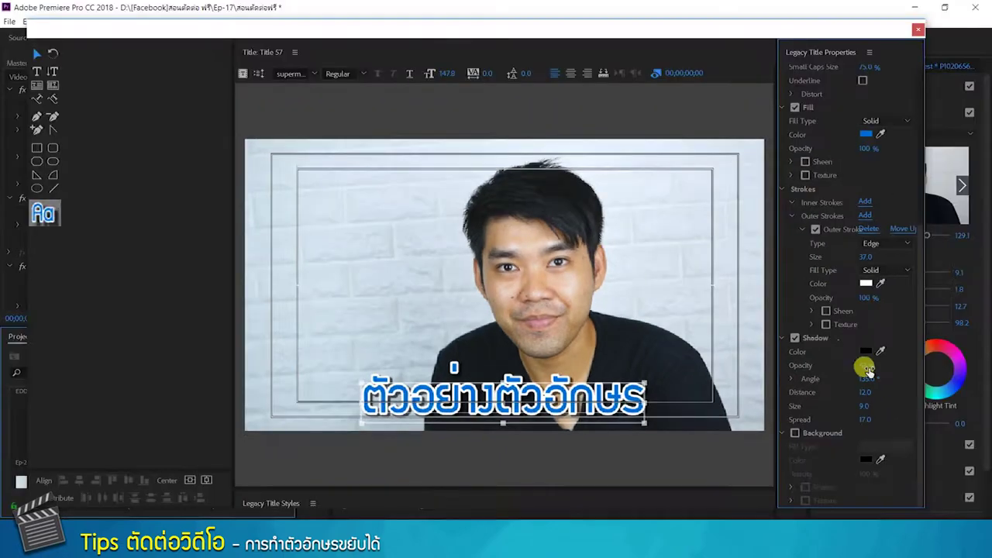
- Leave the title editor, put Title 57 from the Ep-28 bin on V2, and preview it
{"action": "left_click", "coordinate": [918, 32]}
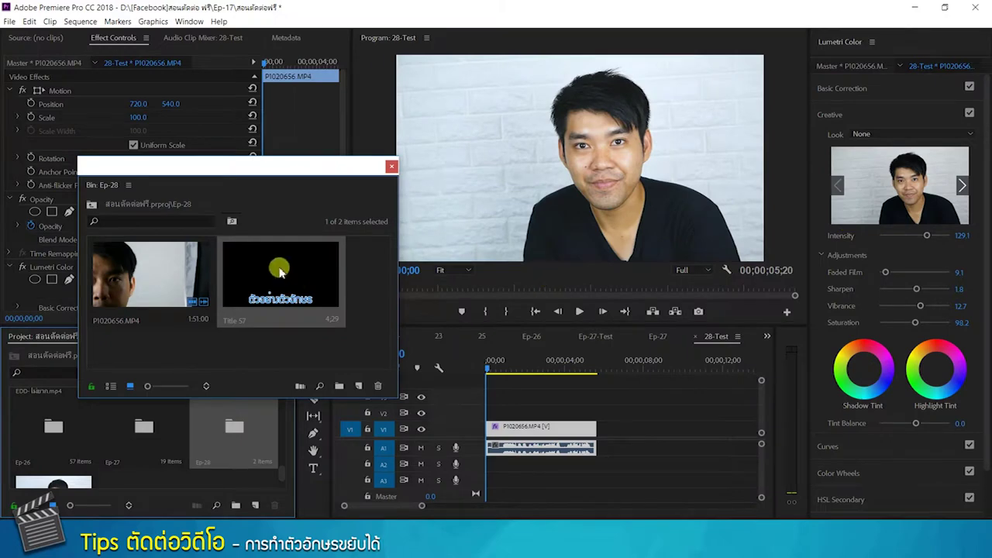
{"action": "left_click_drag", "start_coordinate": [307, 166], "coordinate": [282, 110]}
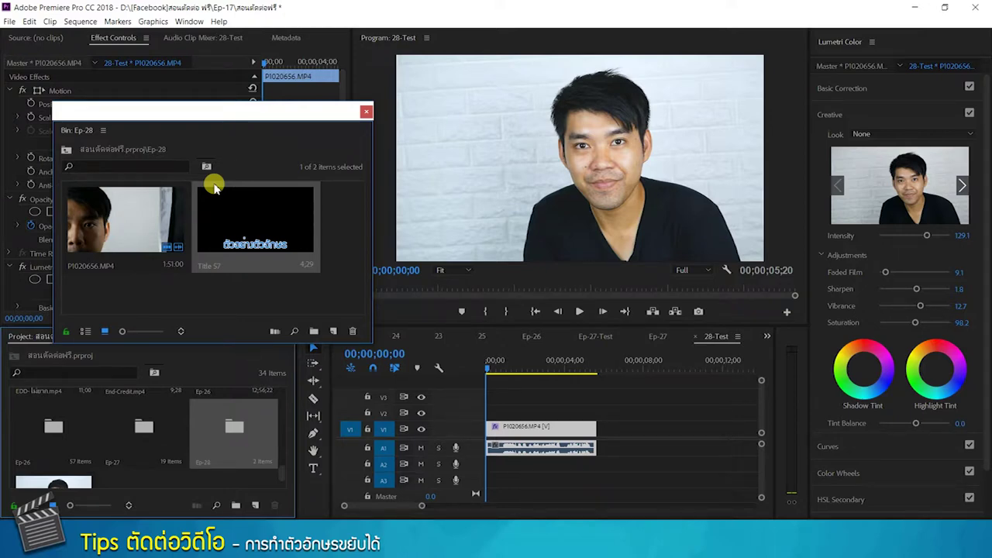
{"action": "left_click_drag", "start_coordinate": [252, 115], "coordinate": [249, 109]}
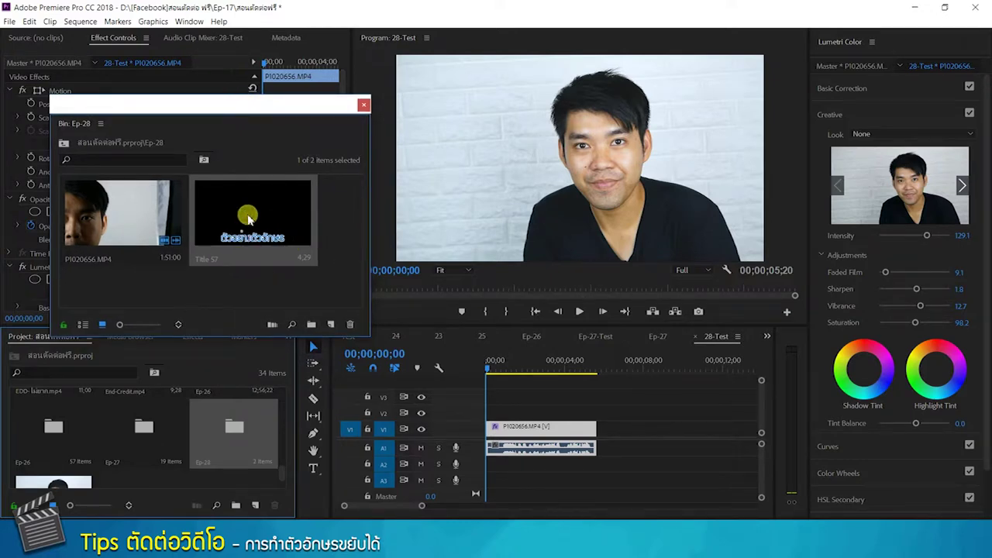
{"action": "left_click_drag", "start_coordinate": [248, 219], "coordinate": [485, 412]}
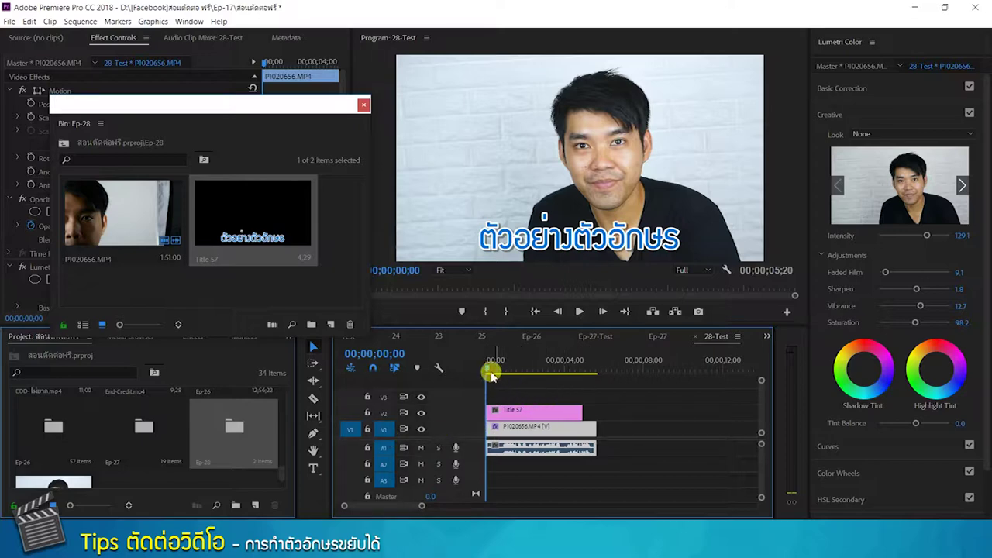
{"action": "mouse_move", "coordinate": [491, 370]}
{"action": "left_mouse_down"}
{"action": "mouse_move", "coordinate": [463, 386]}
{"action": "mouse_move", "coordinate": [522, 389]}
{"action": "left_mouse_up"}
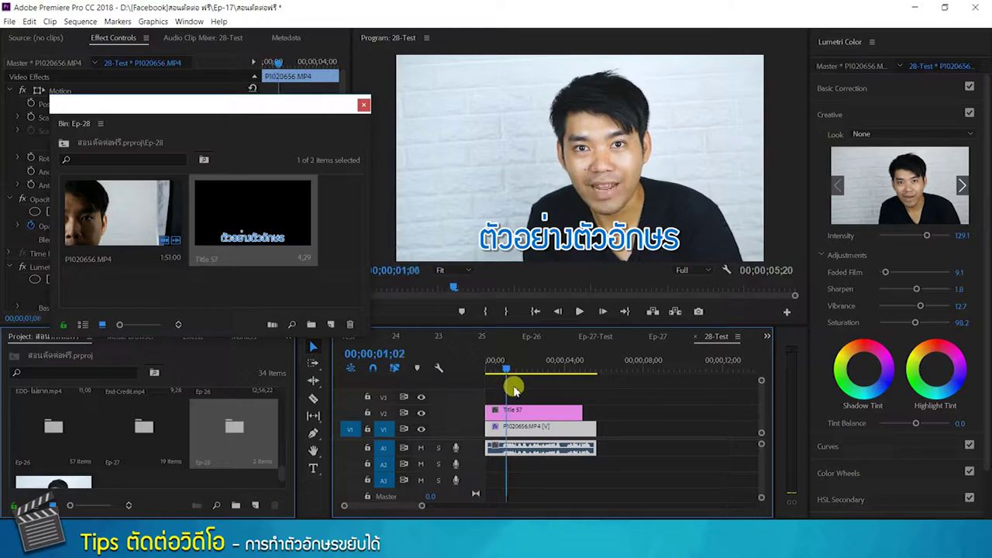
- Play the sequence and shift Title 57 later on V2
{"action": "left_click_drag", "start_coordinate": [522, 390], "coordinate": [510, 387]}
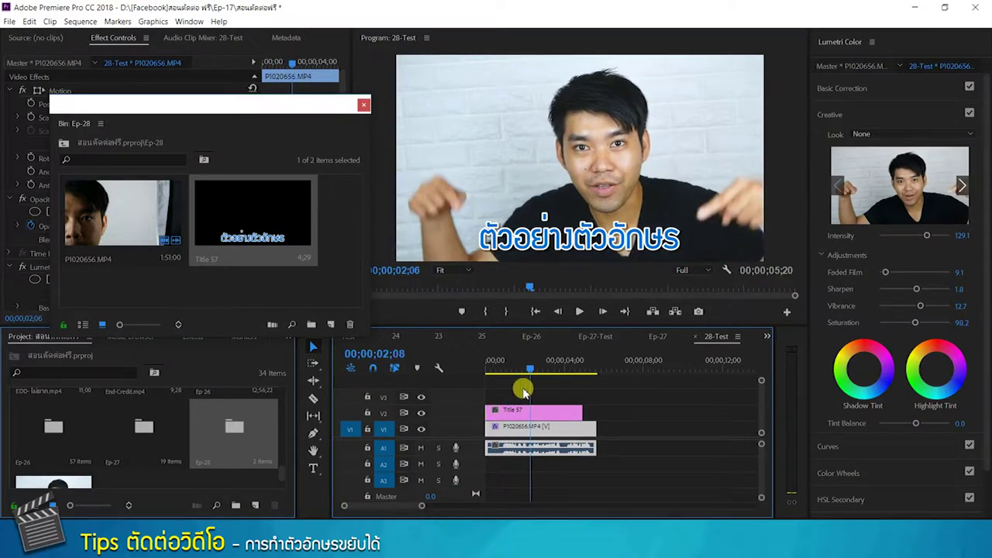
{"action": "left_click", "coordinate": [580, 310]}
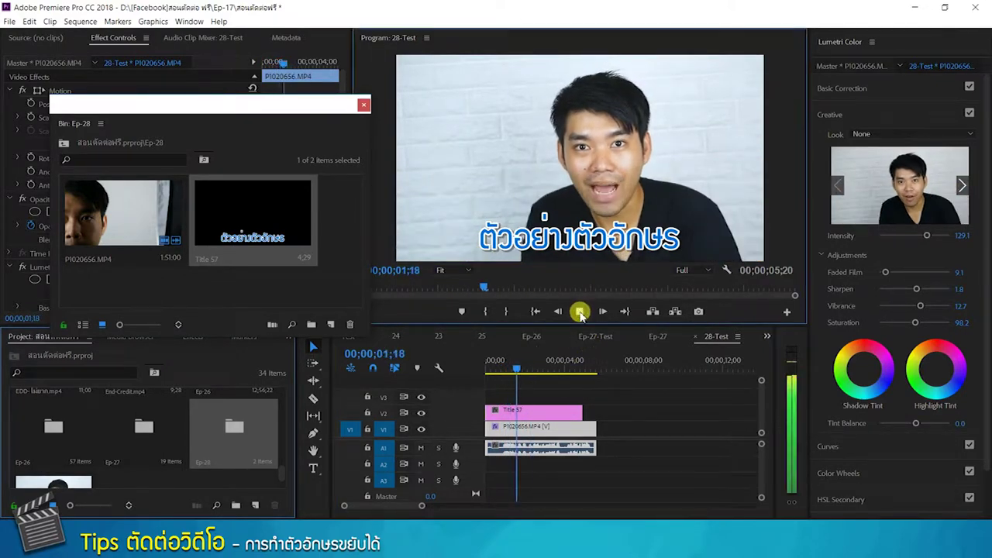
{"action": "left_click_drag", "start_coordinate": [526, 411], "coordinate": [569, 410]}
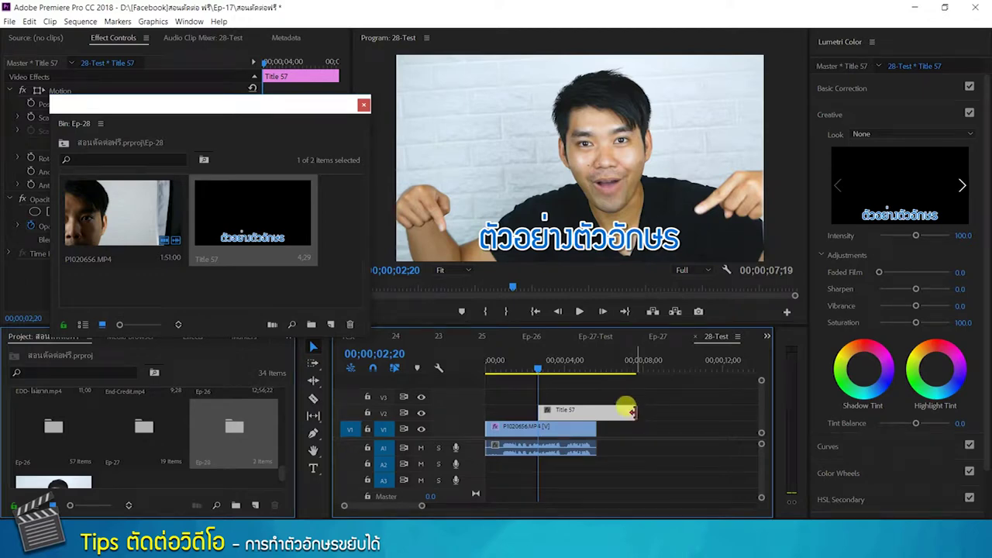
- Trim Title 57's end shorter and play back to check its timing
{"action": "left_click_drag", "start_coordinate": [631, 411], "coordinate": [573, 411]}
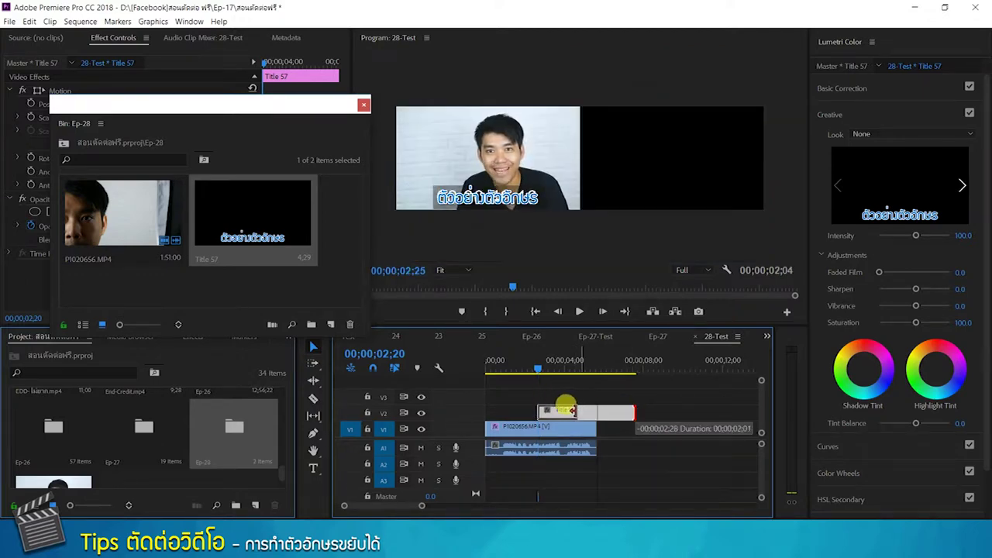
{"action": "mouse_move", "coordinate": [545, 369]}
{"action": "left_mouse_down"}
{"action": "mouse_move", "coordinate": [537, 375]}
{"action": "mouse_move", "coordinate": [561, 375]}
{"action": "mouse_move", "coordinate": [565, 409]}
{"action": "left_mouse_up"}
{"action": "left_click_drag", "start_coordinate": [565, 370], "coordinate": [540, 370]}
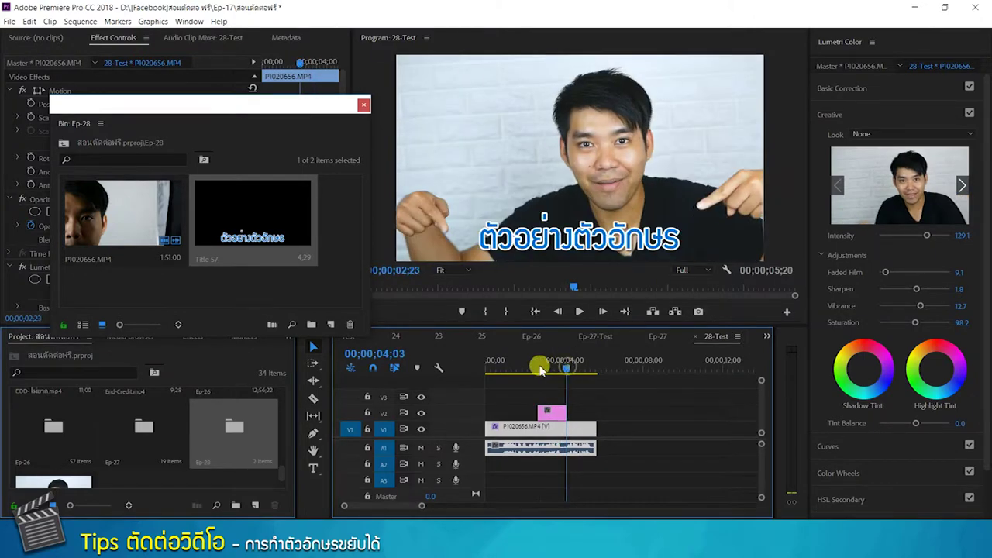
{"action": "left_click", "coordinate": [579, 311]}
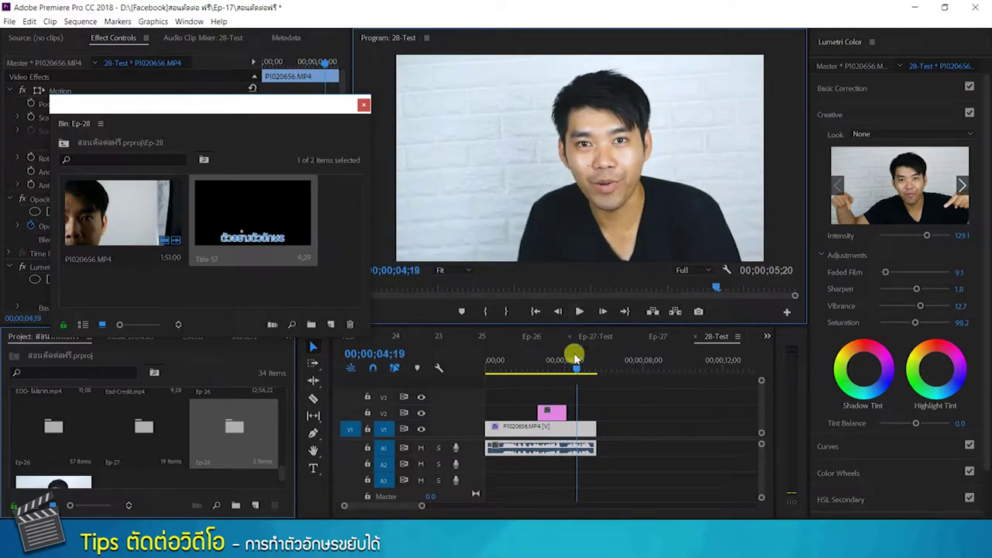
- Return the playhead to 00;00;02;18 and close the floating Ep-28 bin window
{"action": "left_click_drag", "start_coordinate": [573, 370], "coordinate": [542, 375]}
{"action": "left_click", "coordinate": [535, 380]}
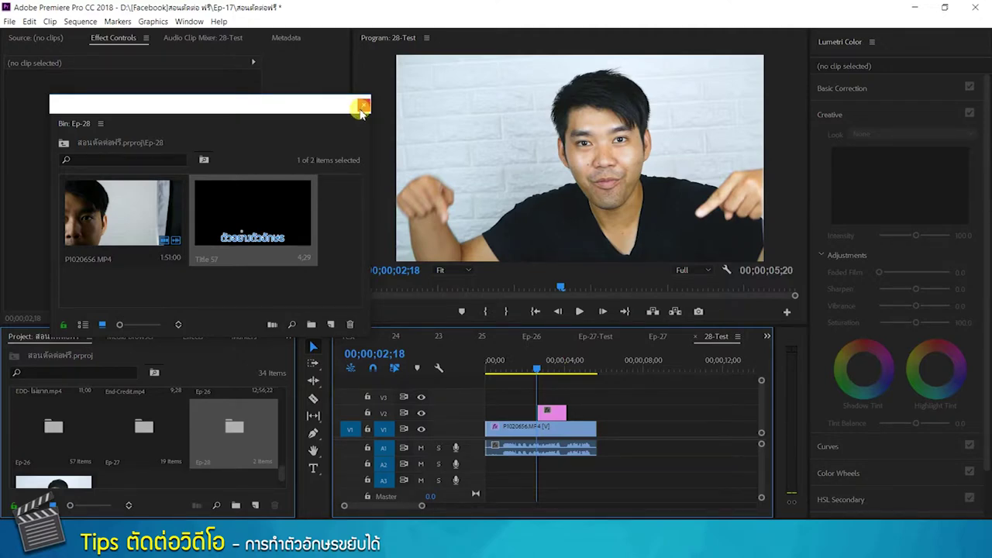
{"action": "left_click", "coordinate": [363, 106]}
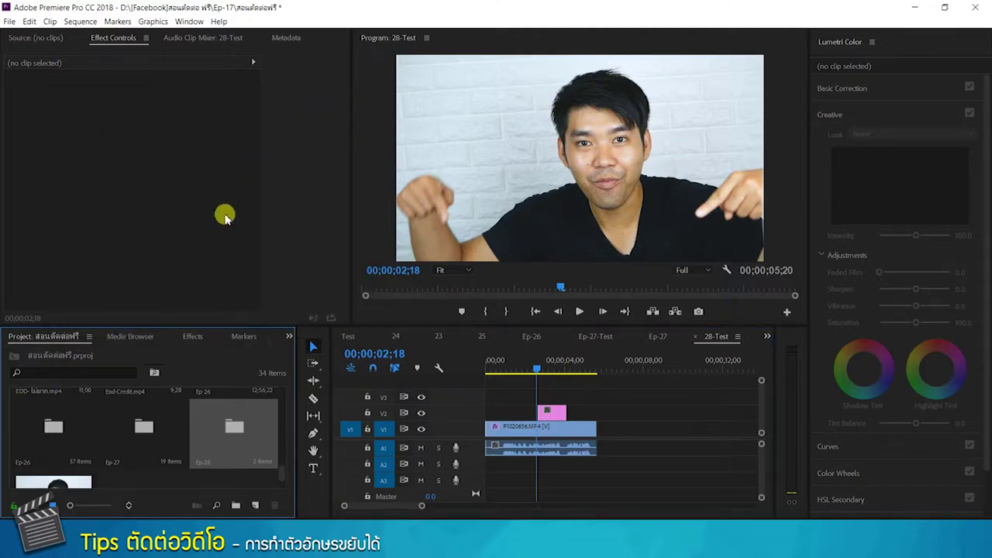
- Bring up the Effects panel, clear the old search and search for 'wav'
{"action": "left_click", "coordinate": [195, 338]}
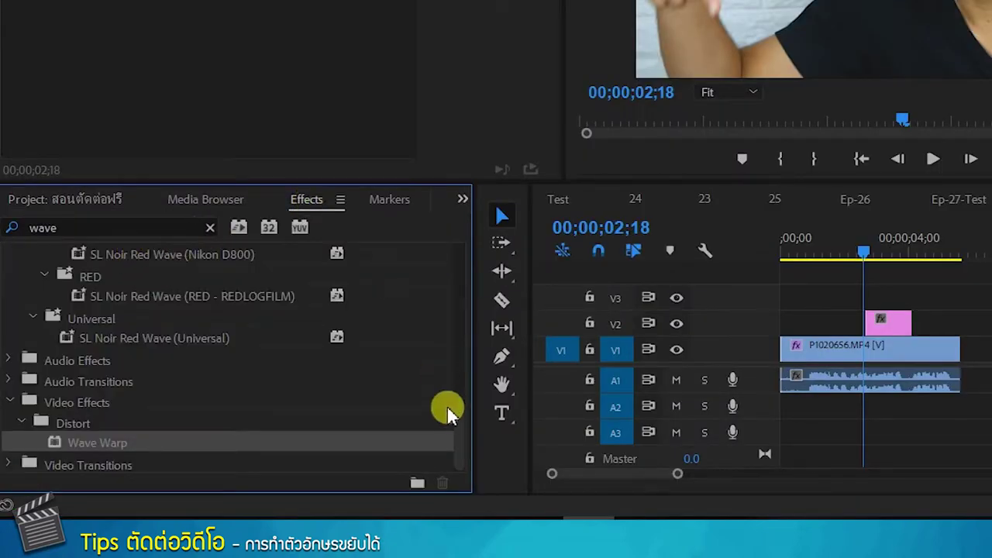
{"action": "left_click_drag", "start_coordinate": [456, 432], "coordinate": [449, 269]}
{"action": "scroll", "coordinate": [387, 256], "scroll_direction": "down", "scroll_amount": 10}
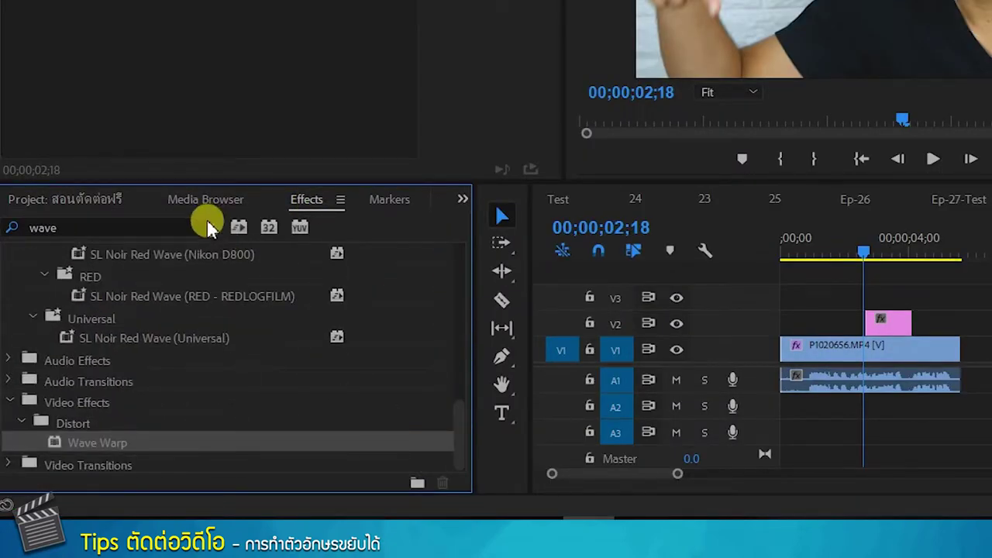
{"action": "left_click", "coordinate": [206, 226]}
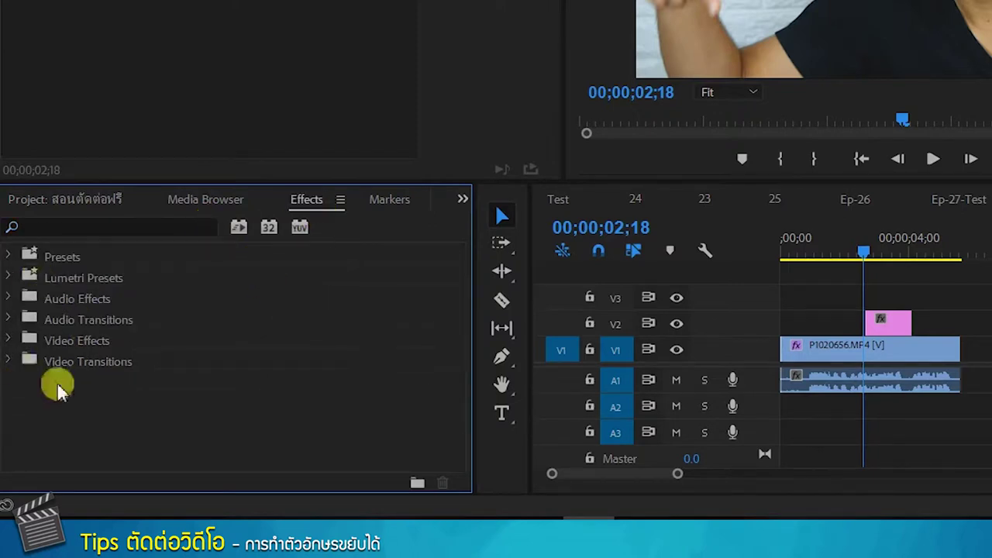
{"action": "left_click", "coordinate": [12, 228]}
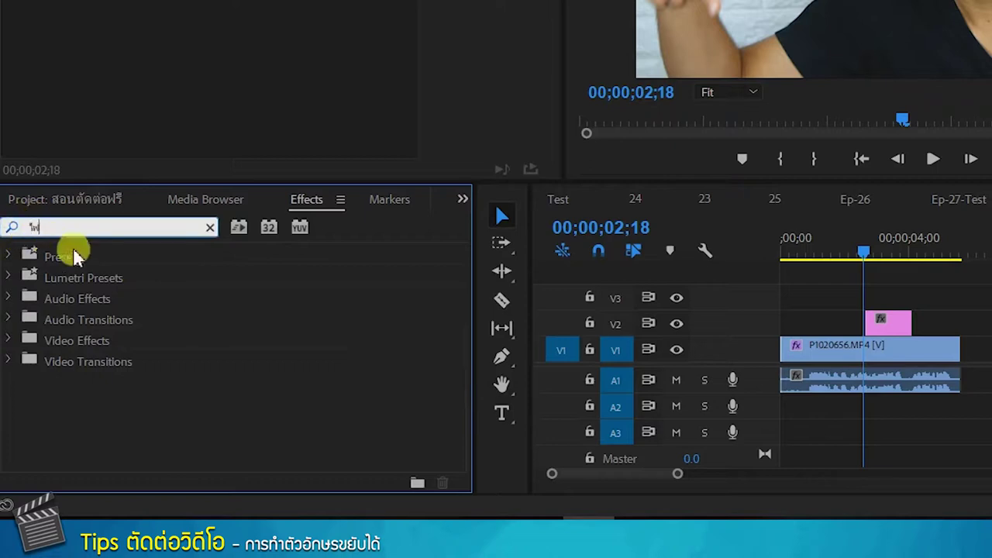
{"action": "type", "text": "w"}
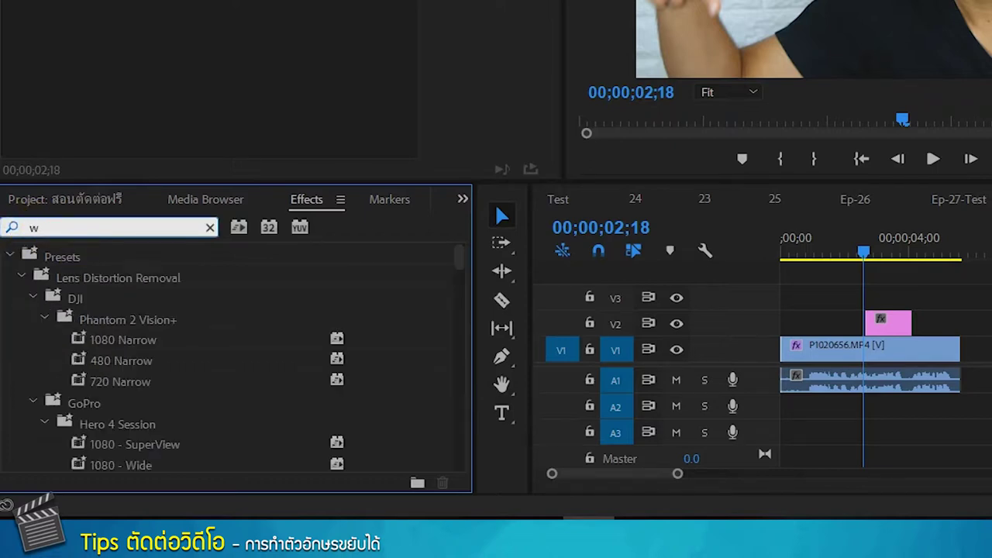
{"action": "type", "text": "ave"}
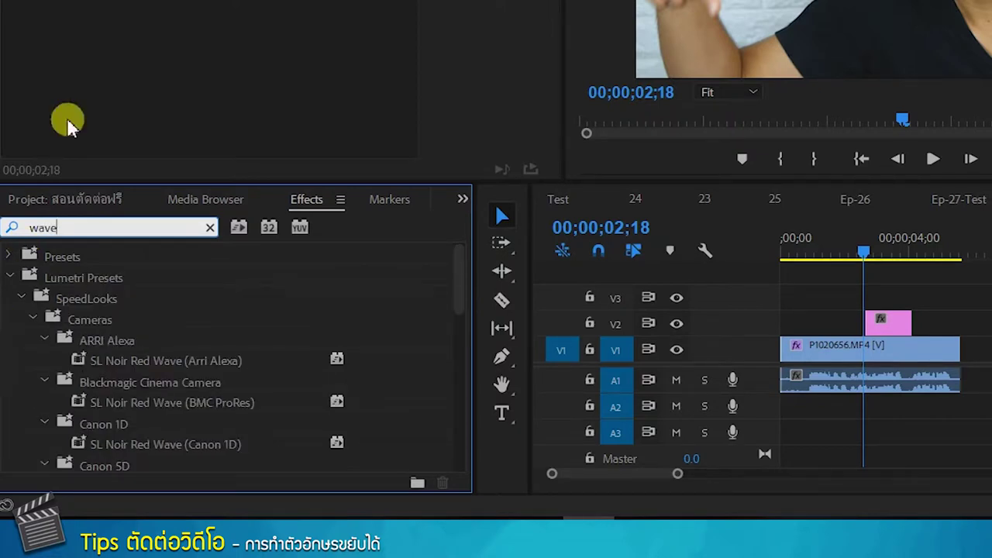
- Apply Video Effects > Distort > Wave Warp to the Title 57 clip on V2
{"action": "left_click_drag", "start_coordinate": [459, 285], "coordinate": [425, 468]}
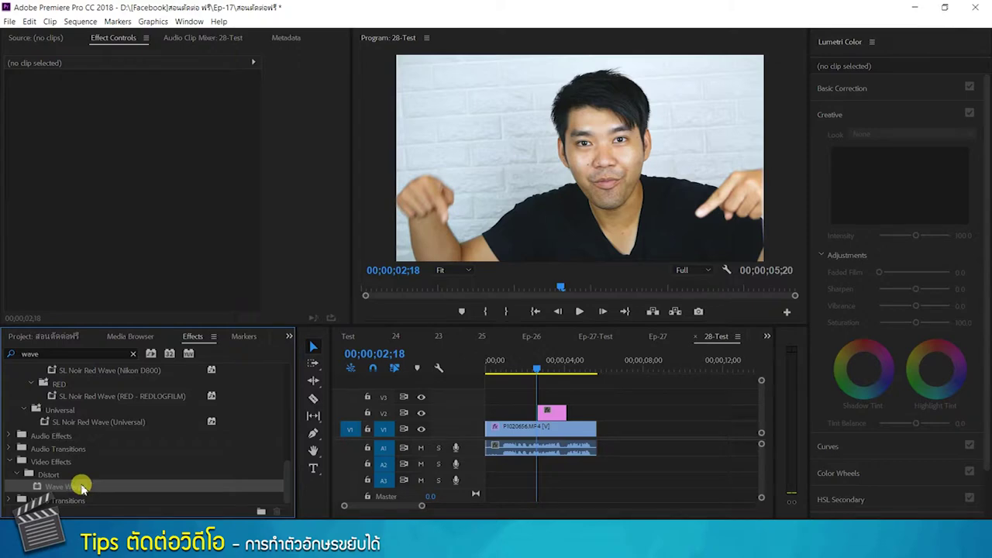
{"action": "left_click_drag", "start_coordinate": [73, 489], "coordinate": [547, 405]}
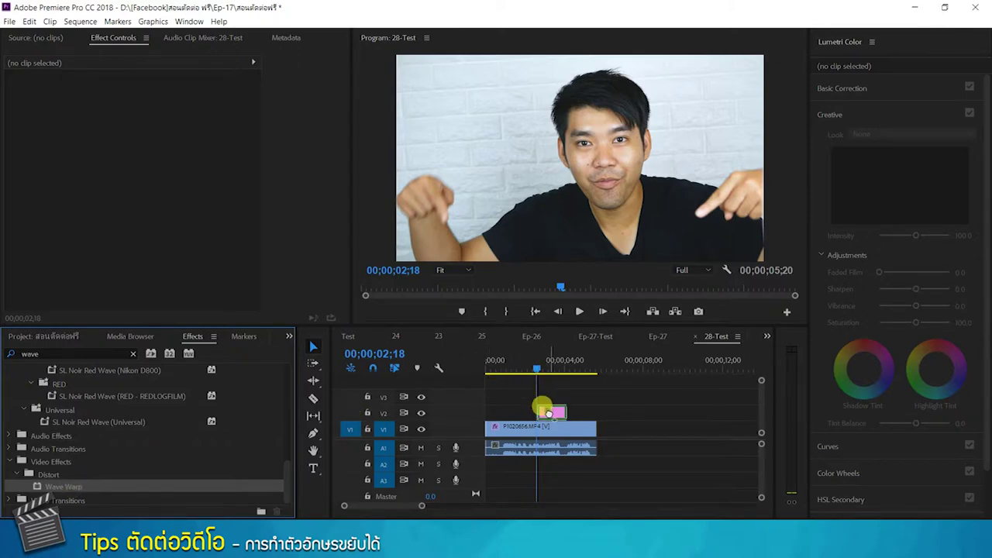
{"action": "left_click", "coordinate": [539, 366]}
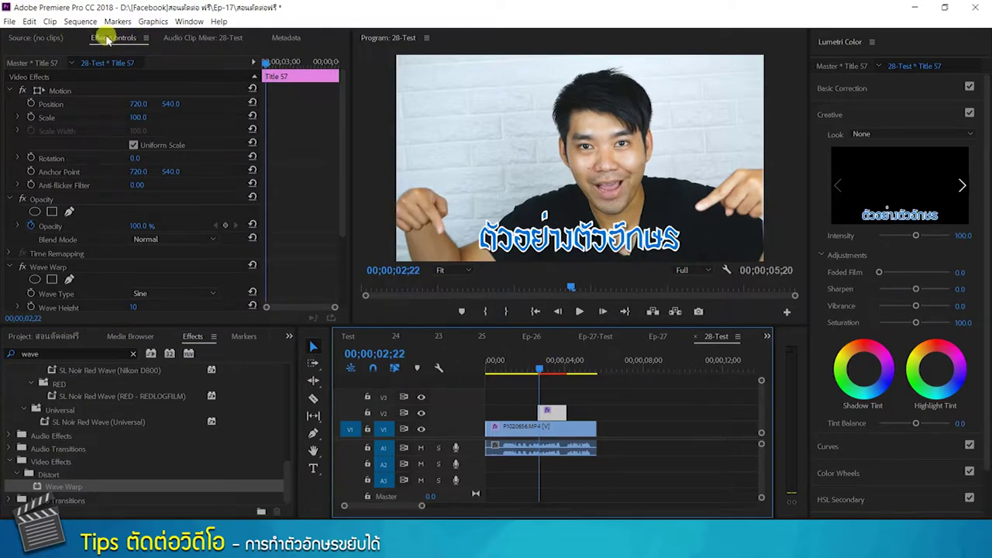
- Select the title clip and show its Wave Warp settings in Effect Controls
{"action": "left_click", "coordinate": [341, 190]}
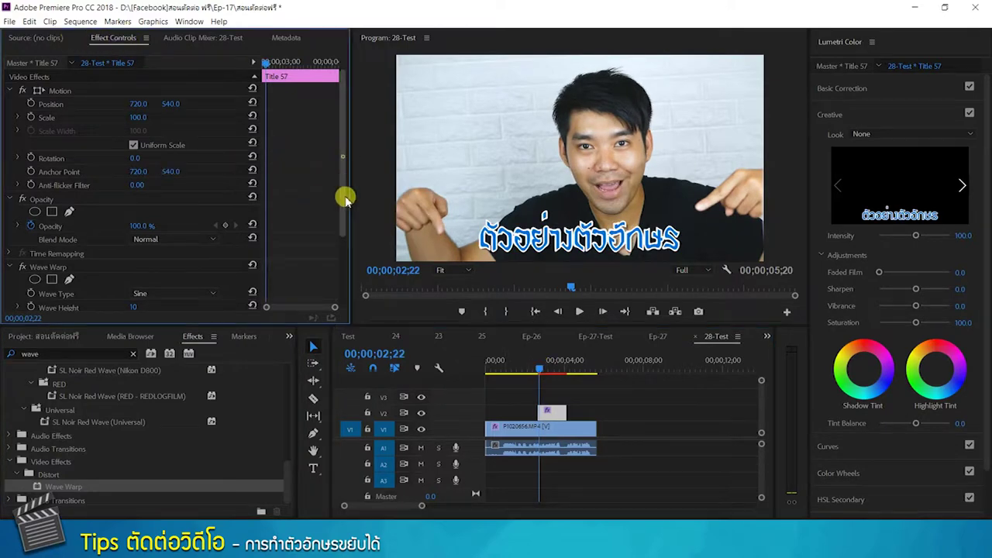
{"action": "scroll", "coordinate": [218, 247], "scroll_direction": "down", "scroll_amount": 4}
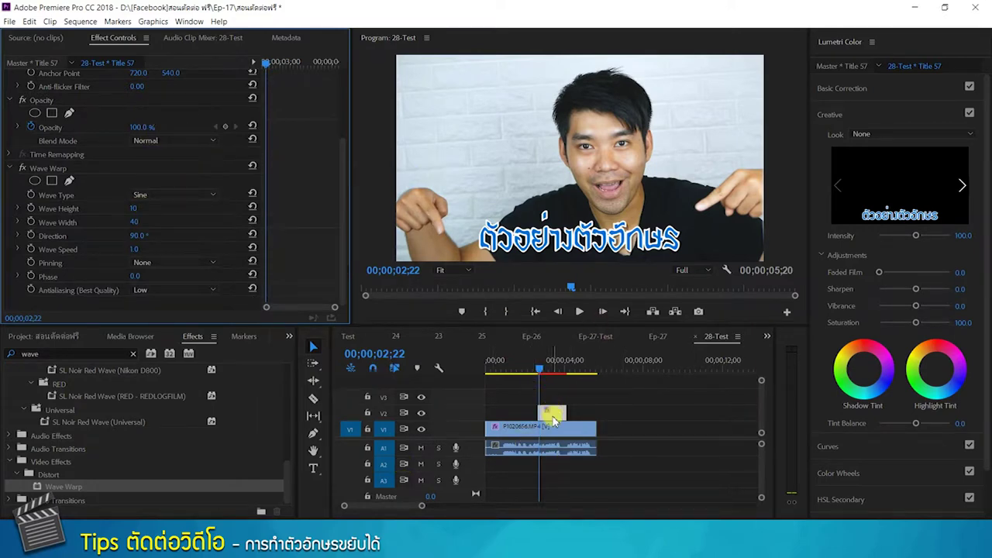
{"action": "left_click", "coordinate": [553, 417]}
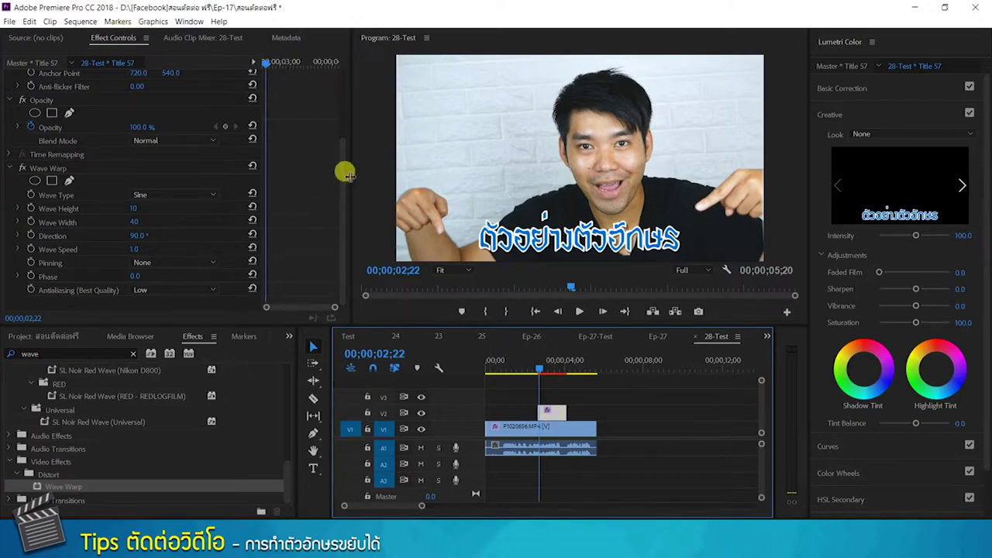
{"action": "mouse_move", "coordinate": [338, 166]}
{"action": "left_mouse_down"}
{"action": "mouse_move", "coordinate": [338, 67]}
{"action": "mouse_move", "coordinate": [326, 201]}
{"action": "left_mouse_up"}
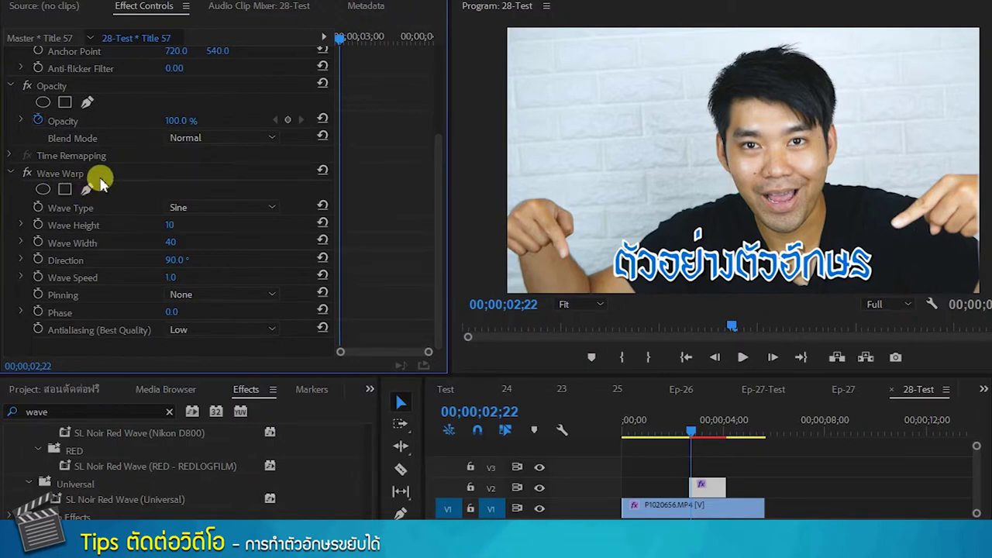
- Preview the wave-warped title, then return the playhead to 00;00;03;14
{"action": "mouse_move", "coordinate": [692, 430]}
{"action": "left_mouse_down"}
{"action": "mouse_move", "coordinate": [729, 434]}
{"action": "mouse_move", "coordinate": [691, 432]}
{"action": "left_mouse_up"}
{"action": "left_click", "coordinate": [749, 357]}
{"action": "left_click", "coordinate": [746, 356]}
{"action": "left_click_drag", "start_coordinate": [716, 440], "coordinate": [708, 431]}
- Reselect Title 57 and scroll Effect Controls down to the Wave Warp wave type
{"action": "left_click", "coordinate": [706, 487]}
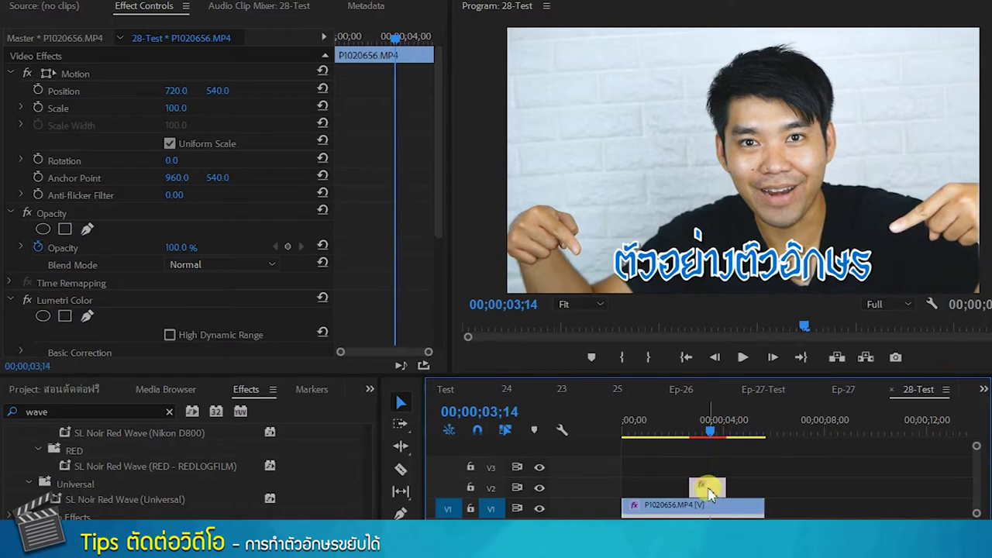
{"action": "left_click_drag", "start_coordinate": [438, 162], "coordinate": [439, 275]}
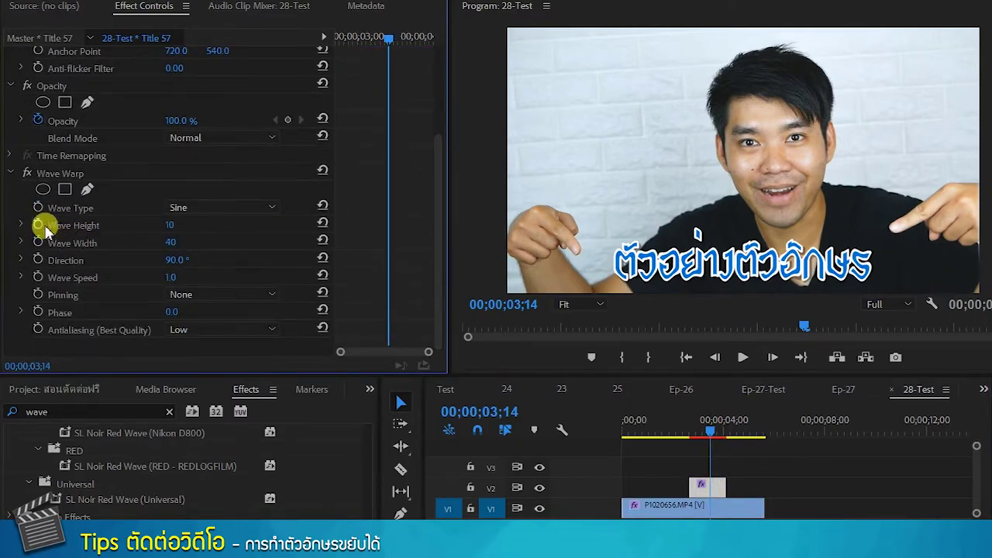
{"action": "left_click", "coordinate": [178, 207]}
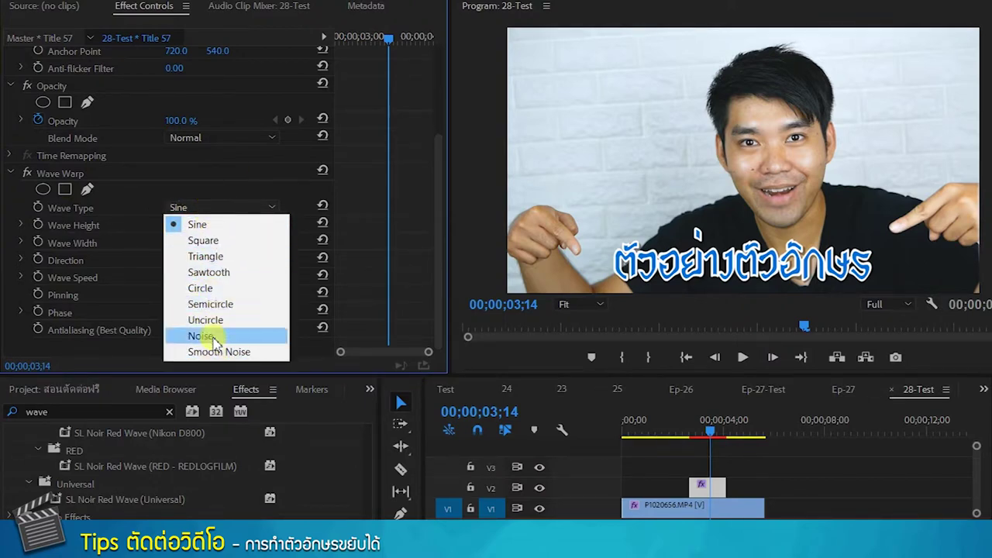
- Choose Circle as the Wave Warp wave type
{"action": "left_click", "coordinate": [211, 287]}
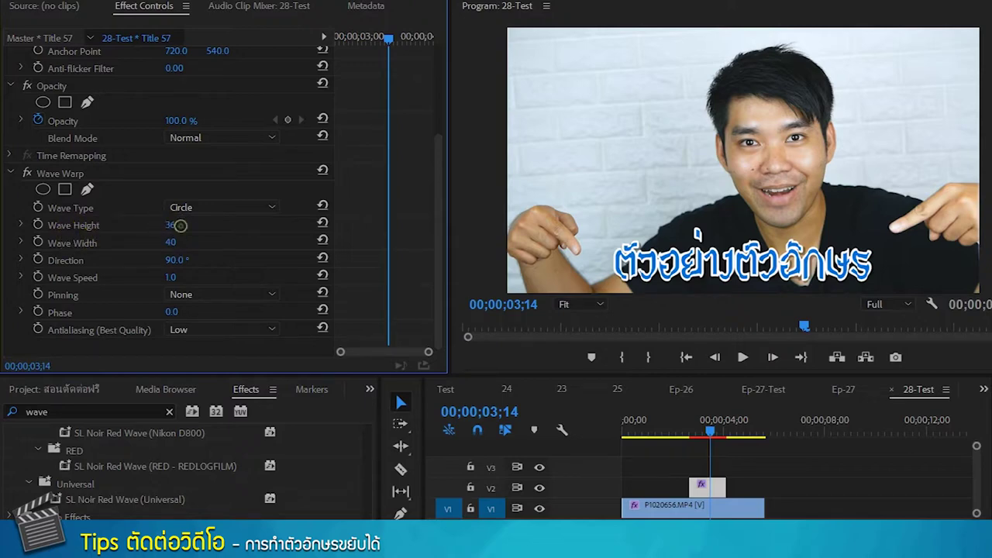
- Set the Wave Warp Wave Height to 2 after trying larger values
{"action": "left_click_drag", "start_coordinate": [176, 224], "coordinate": [181, 217]}
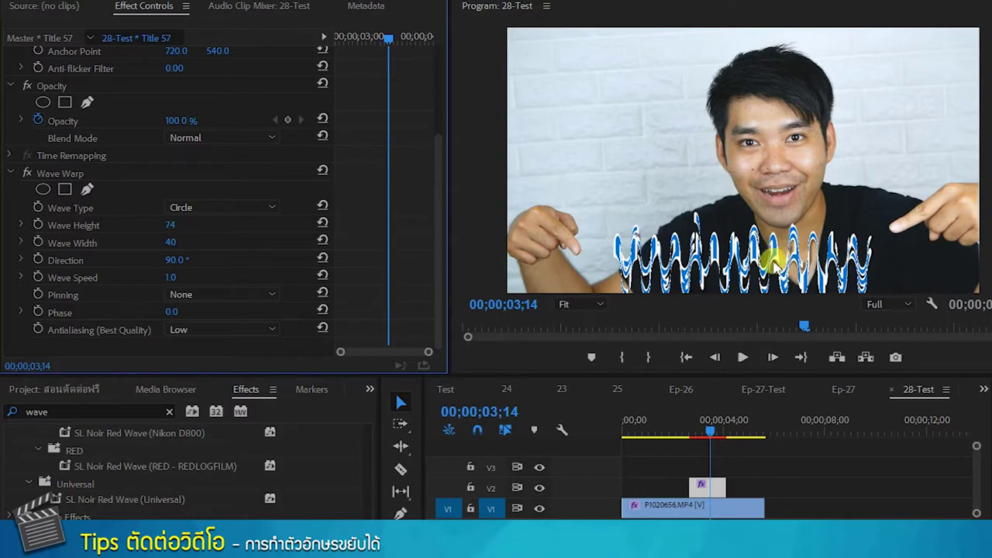
{"action": "left_click_drag", "start_coordinate": [180, 223], "coordinate": [186, 222]}
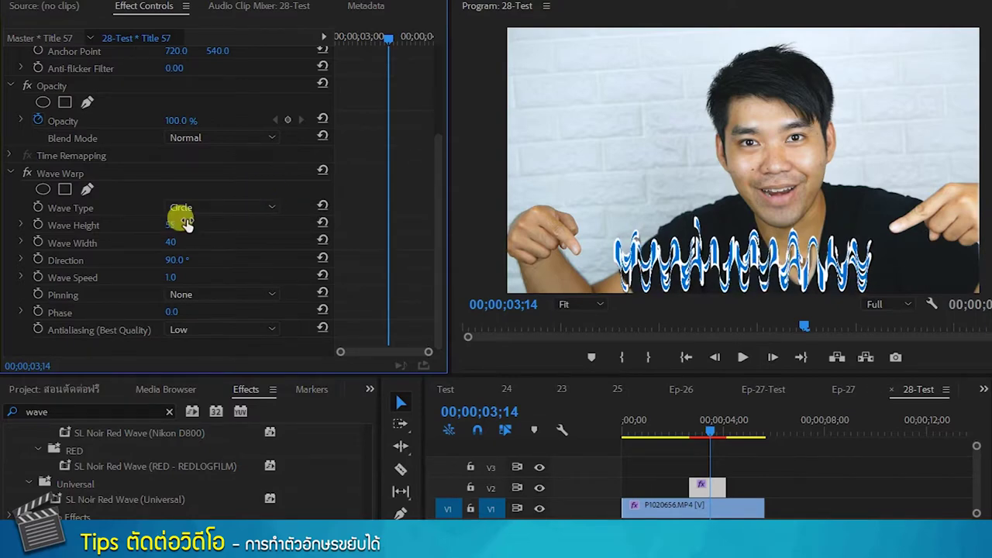
{"action": "type", "text": "2"}
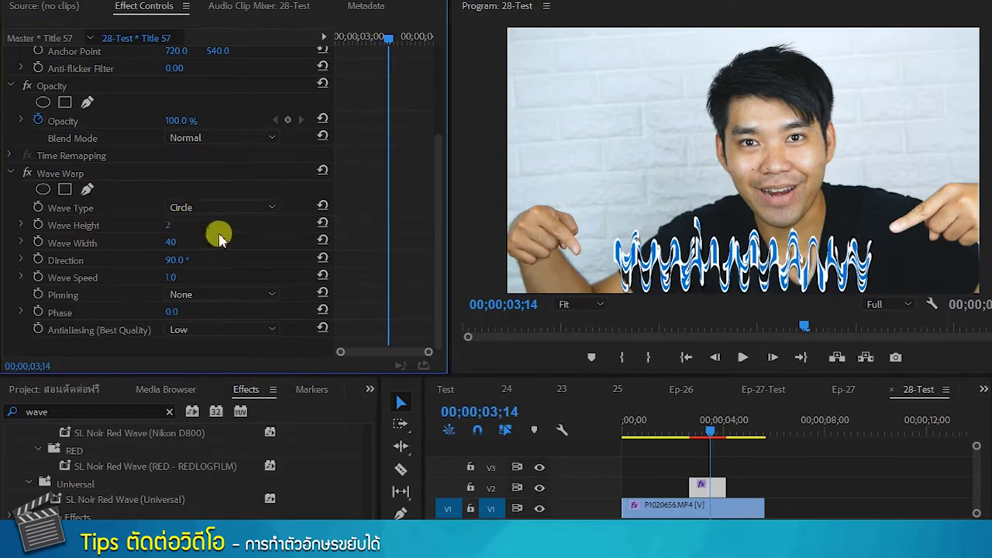
{"action": "key", "text": "Return"}
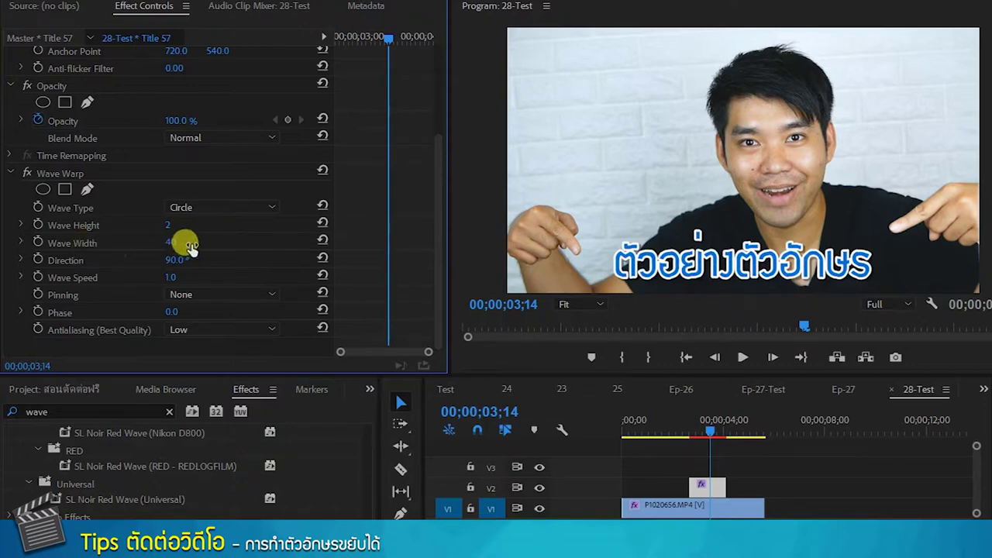
- Bring the Wave Width down to 5 for a very fine ripple
{"action": "type", "text": "55"}
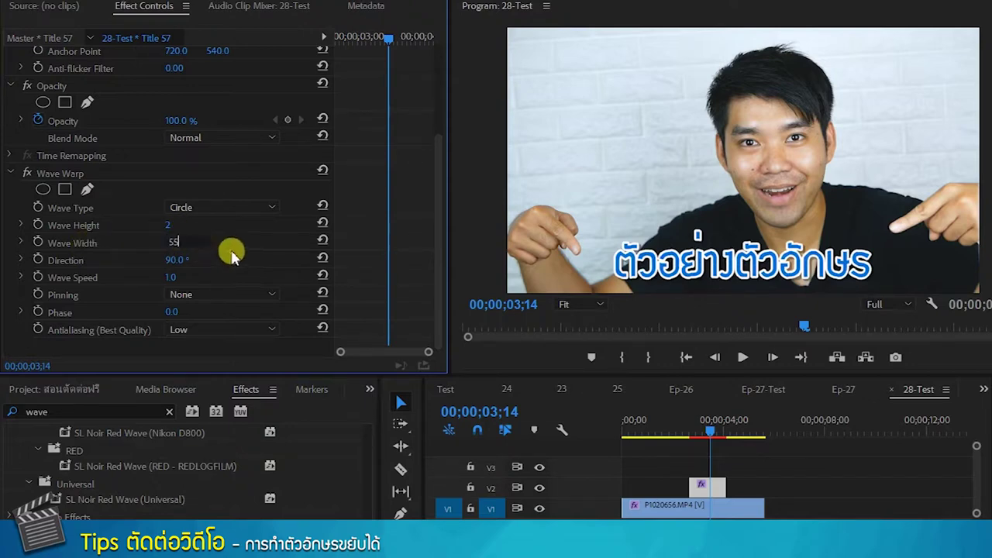
{"action": "key", "text": "Return"}
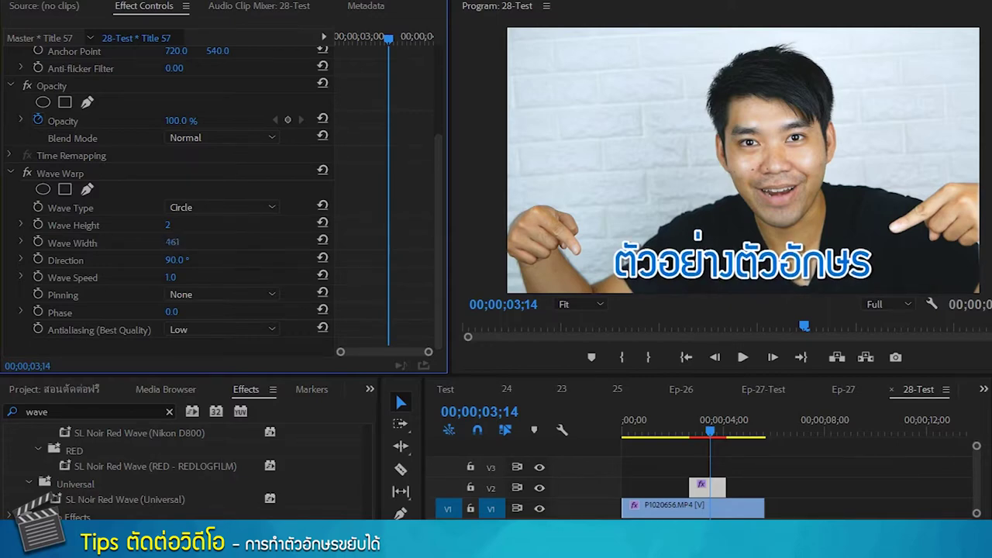
{"action": "left_click", "coordinate": [173, 242]}
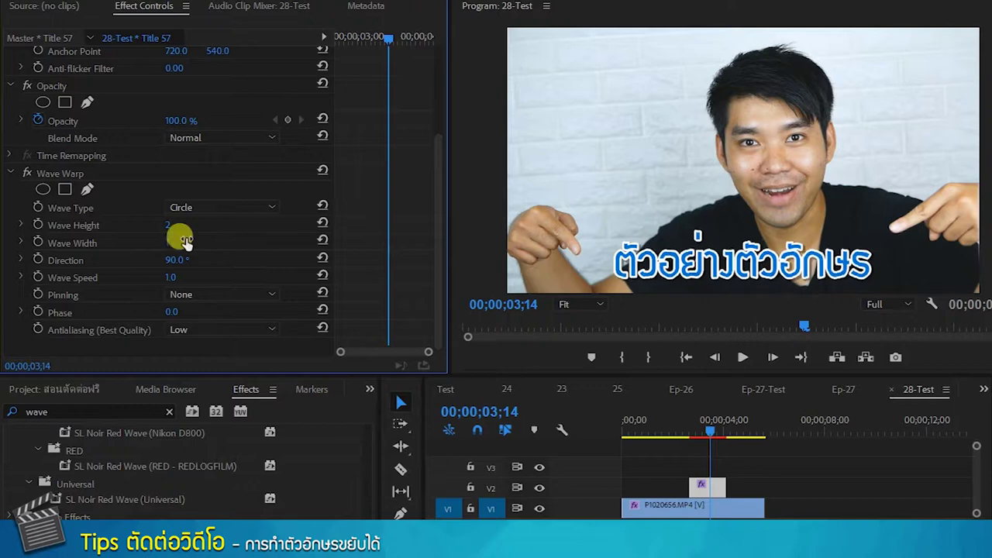
{"action": "mouse_move", "coordinate": [176, 243]}
{"action": "left_mouse_down"}
{"action": "mouse_move", "coordinate": [205, 252]}
{"action": "mouse_move", "coordinate": [177, 239]}
{"action": "left_mouse_up"}
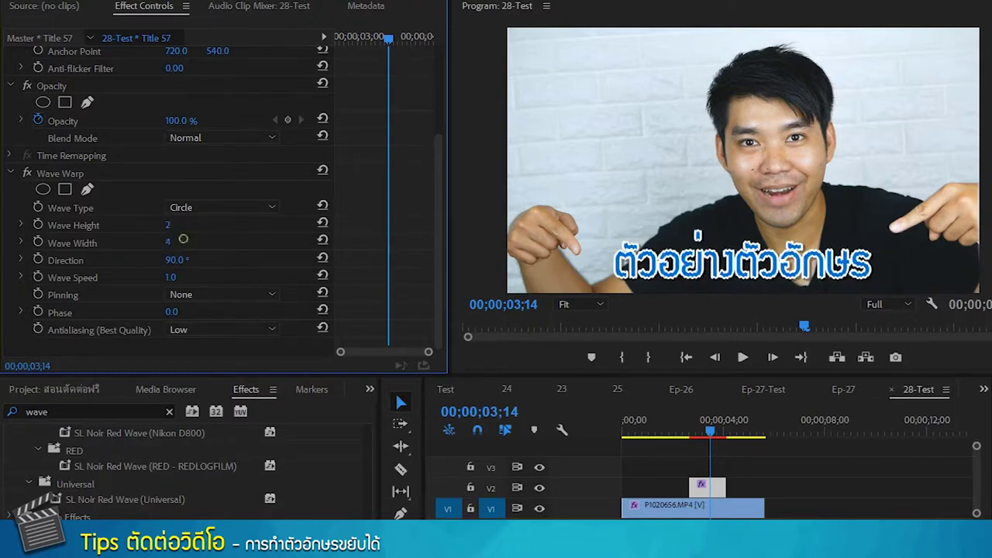
{"action": "left_click", "coordinate": [597, 305]}
- Zoom the Program monitor preview to 75%
{"action": "left_click", "coordinate": [598, 375]}
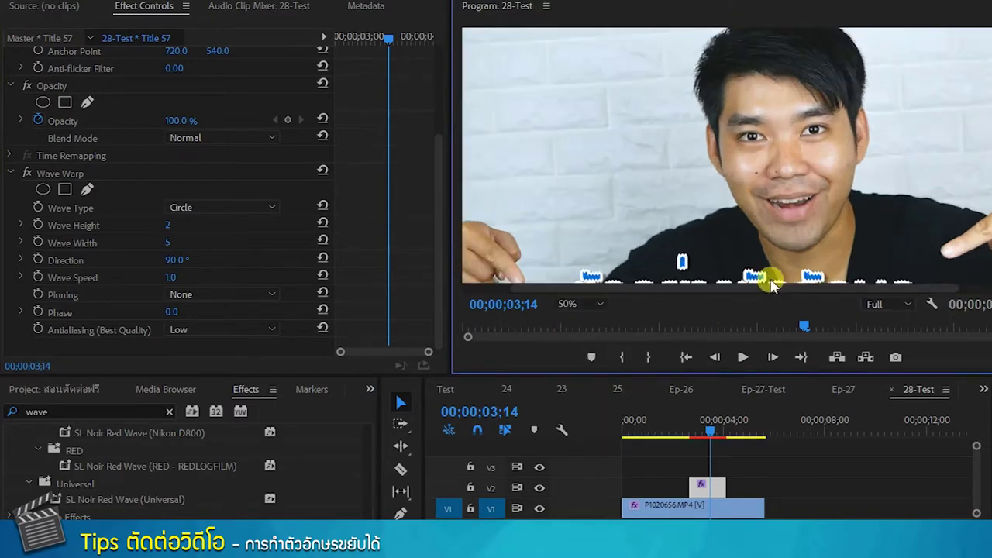
{"action": "scroll", "coordinate": [738, 279], "scroll_direction": "down", "scroll_amount": 3}
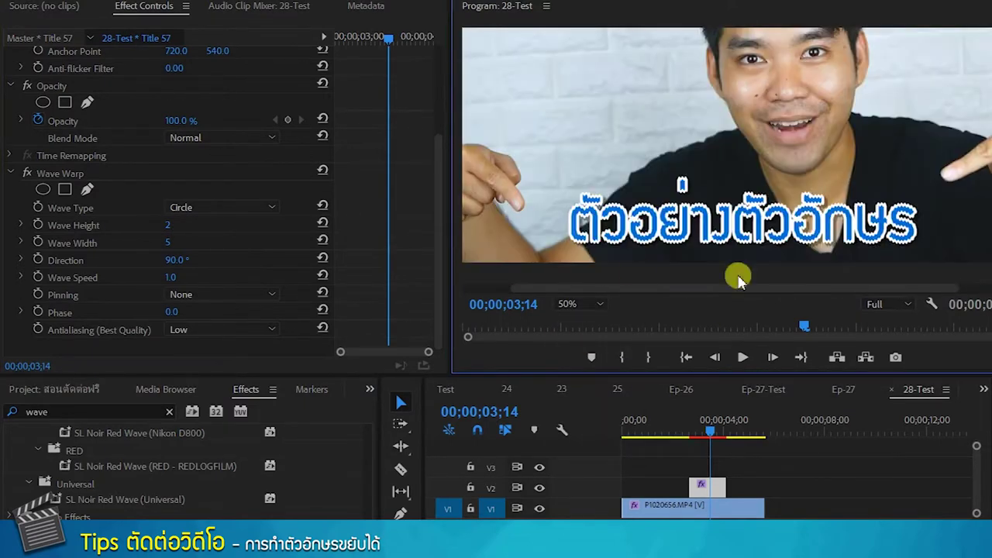
{"action": "left_click", "coordinate": [579, 304]}
{"action": "left_click", "coordinate": [589, 392]}
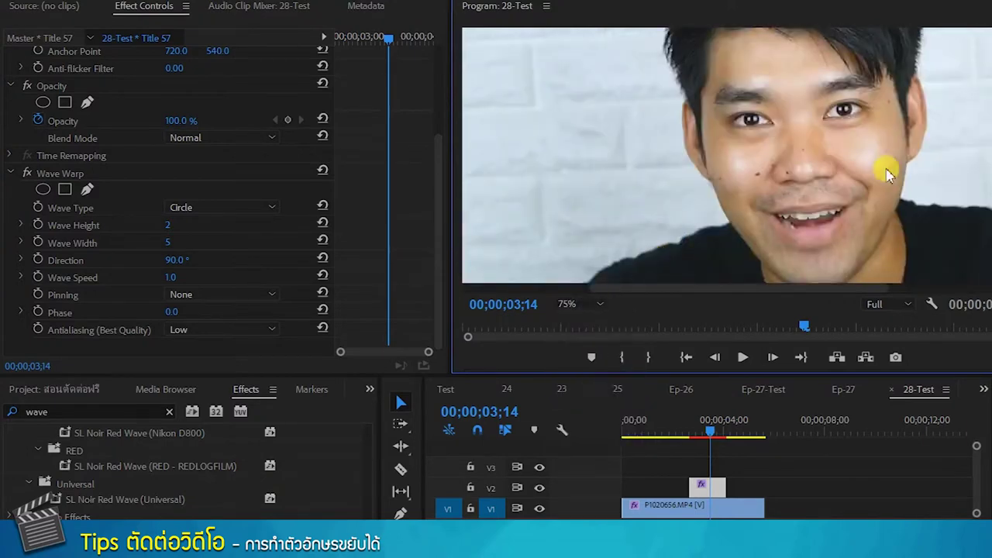
{"action": "scroll", "coordinate": [857, 258], "scroll_direction": "down", "scroll_amount": 5}
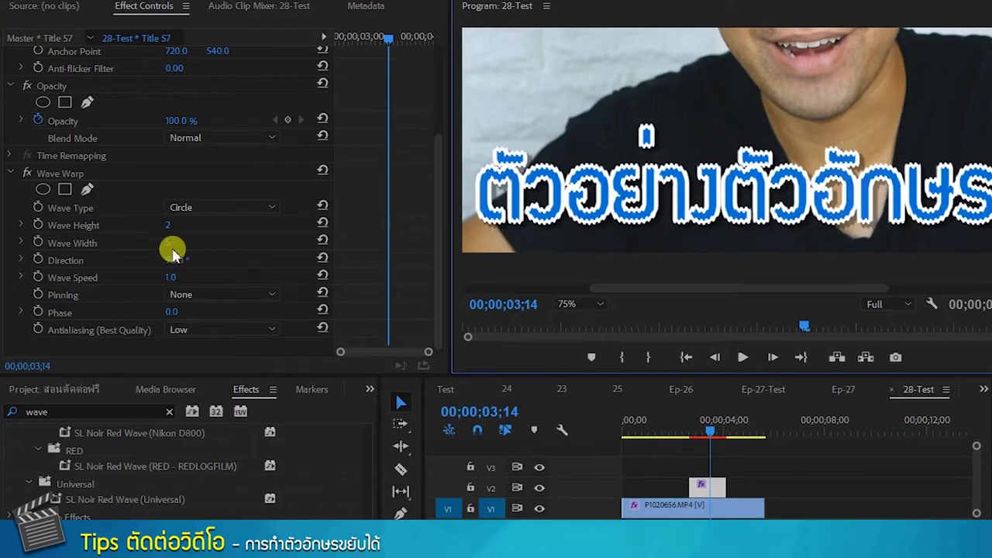
- Set Wave Width to 55 and, after testing other angles, Wave Direction to 90°
{"action": "left_click_drag", "start_coordinate": [165, 243], "coordinate": [187, 242]}
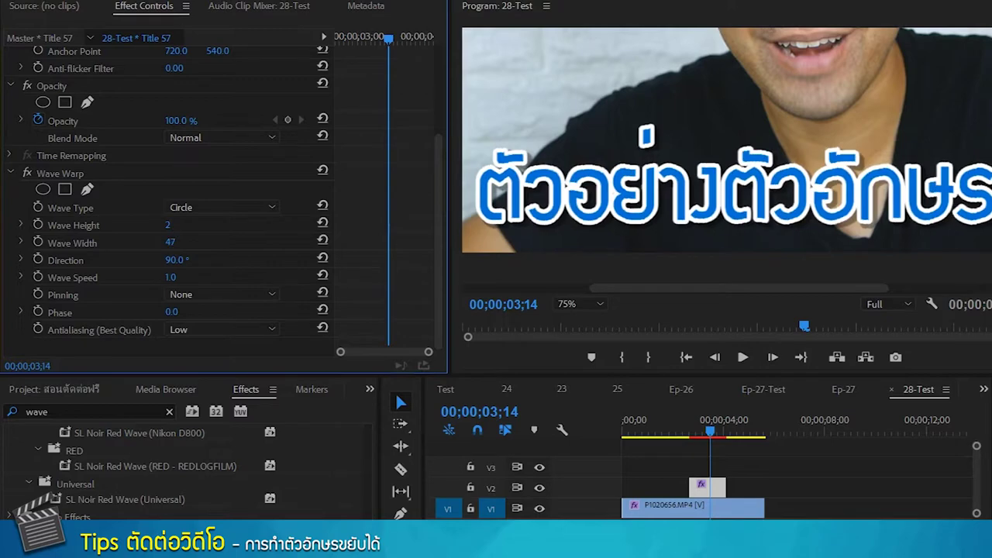
{"action": "left_click", "coordinate": [184, 241]}
{"action": "type", "text": "55"}
{"action": "left_click", "coordinate": [211, 253]}
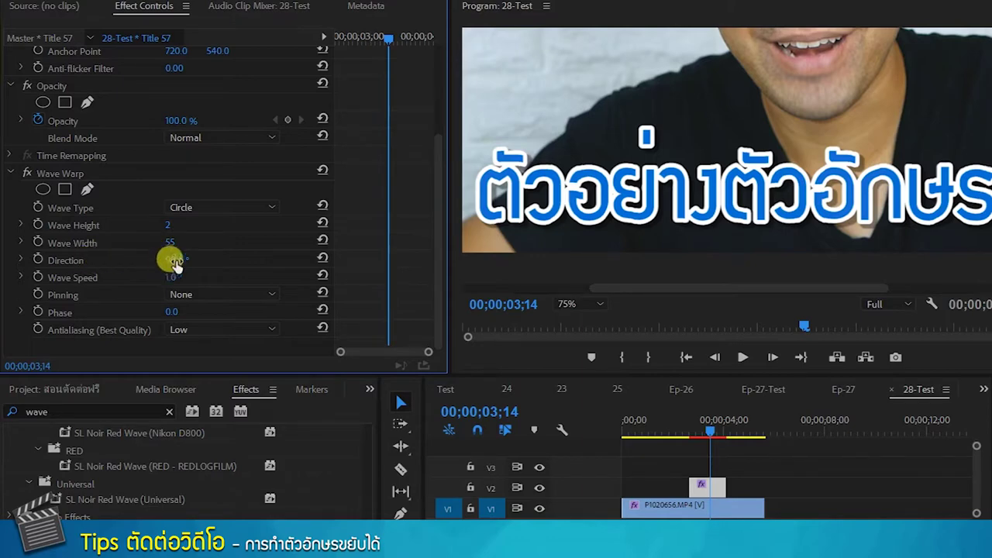
{"action": "left_click_drag", "start_coordinate": [176, 259], "coordinate": [182, 260]}
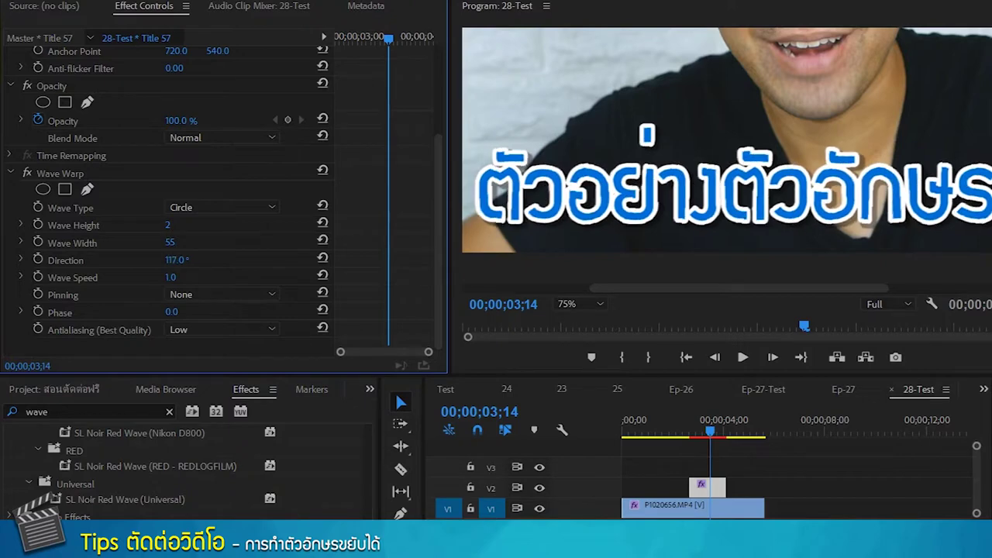
{"action": "left_click_drag", "start_coordinate": [182, 259], "coordinate": [341, 260]}
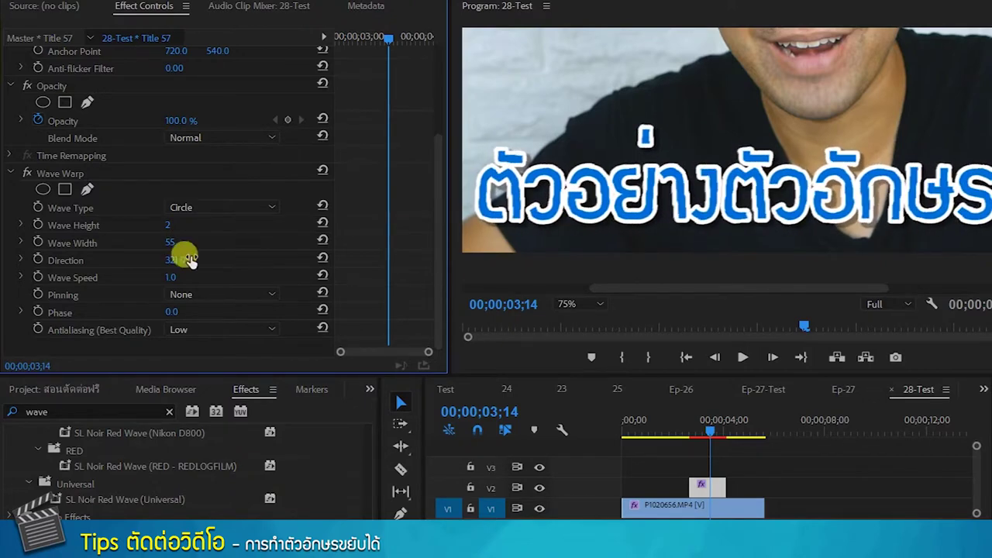
{"action": "type", "text": "90"}
{"action": "key", "text": "Return"}
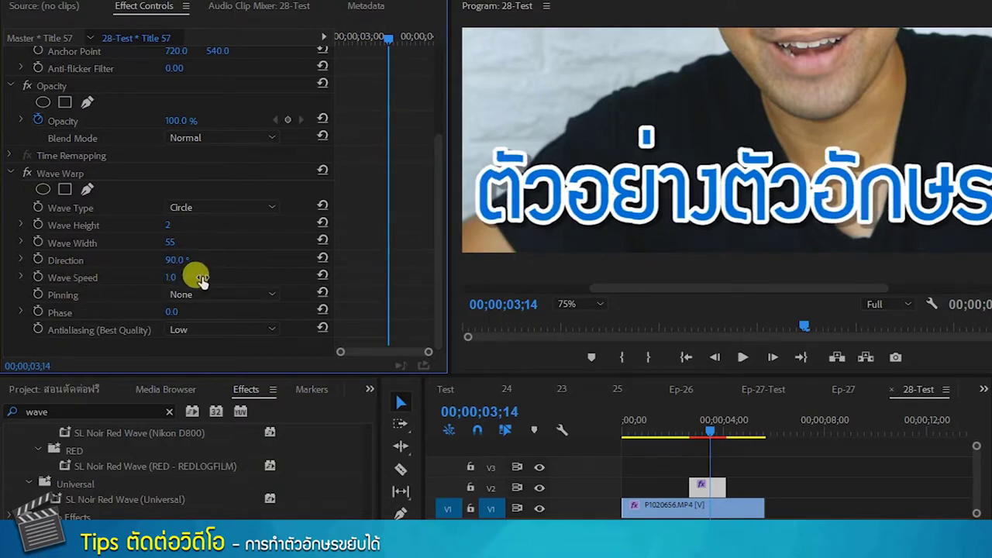
- Play the sequence twice to preview the wavy title over the talking-head clip
{"action": "left_click_drag", "start_coordinate": [701, 424], "coordinate": [701, 418]}
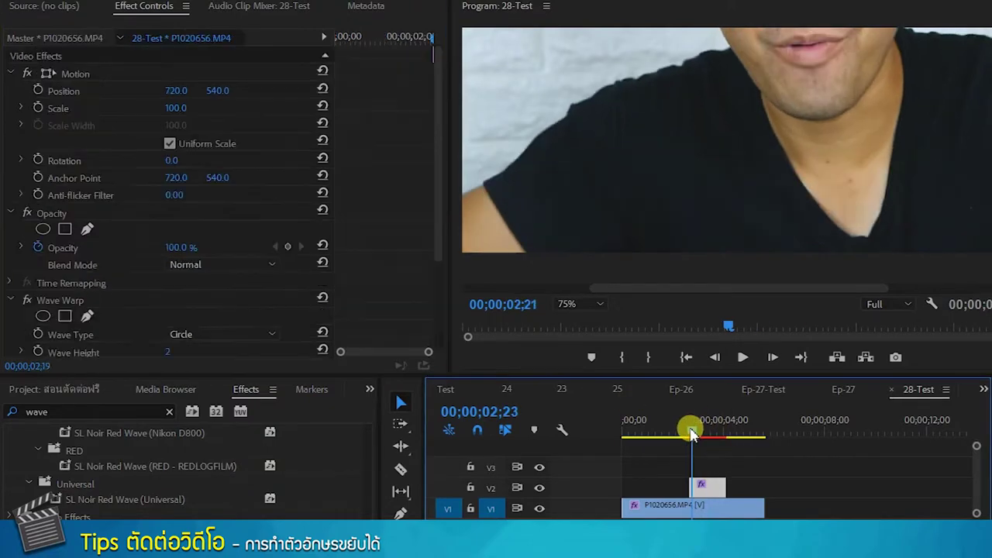
{"action": "left_click", "coordinate": [743, 357]}
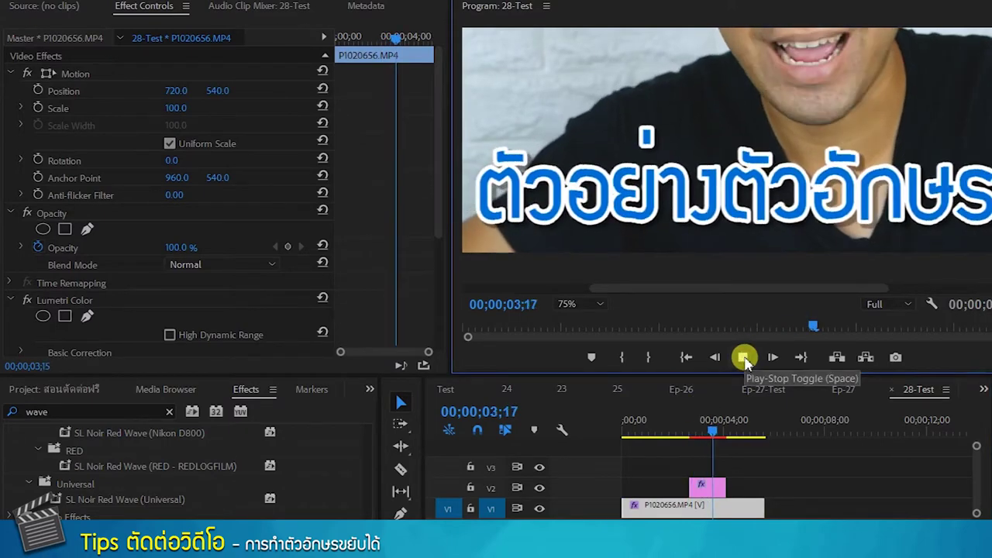
{"action": "left_click", "coordinate": [742, 357]}
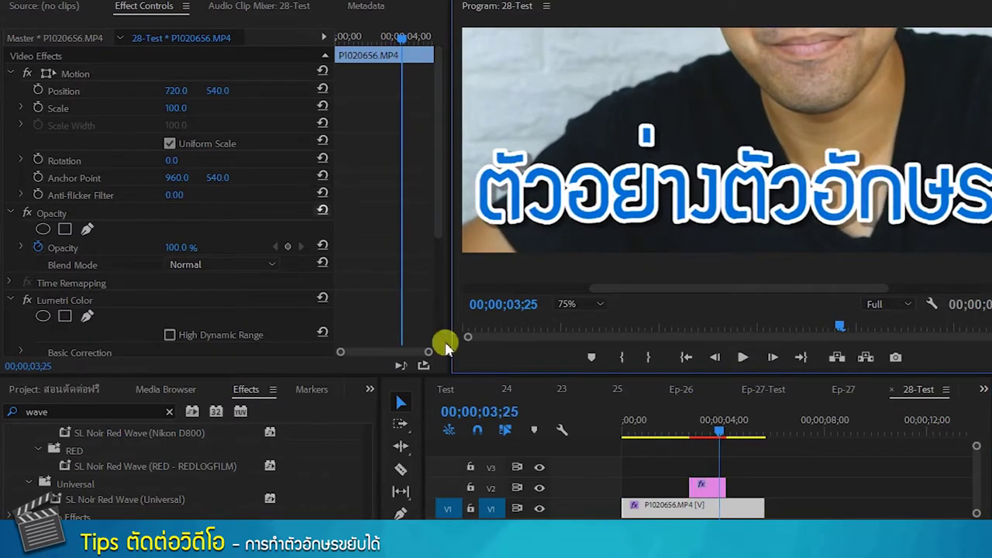
{"action": "left_click", "coordinate": [711, 493]}
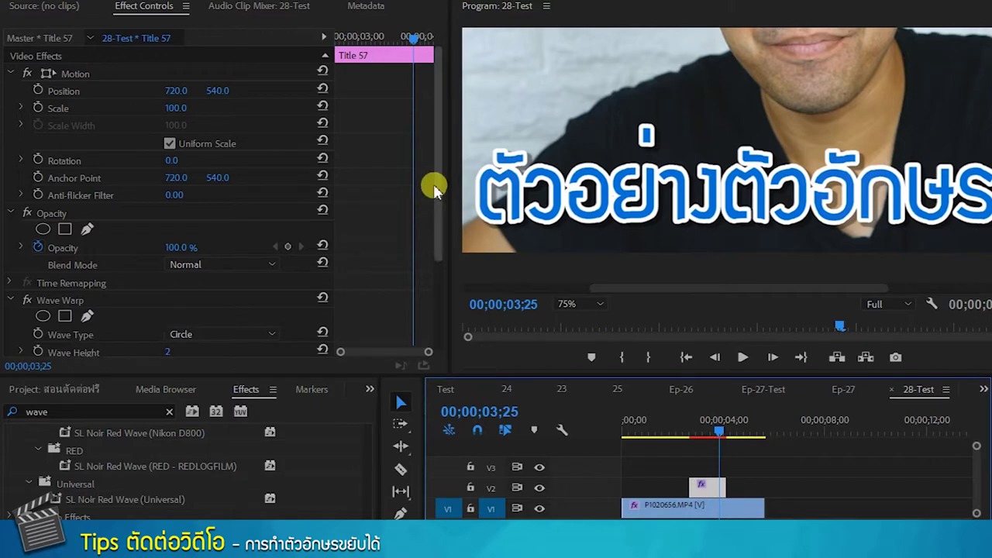
{"action": "left_click_drag", "start_coordinate": [439, 189], "coordinate": [440, 332]}
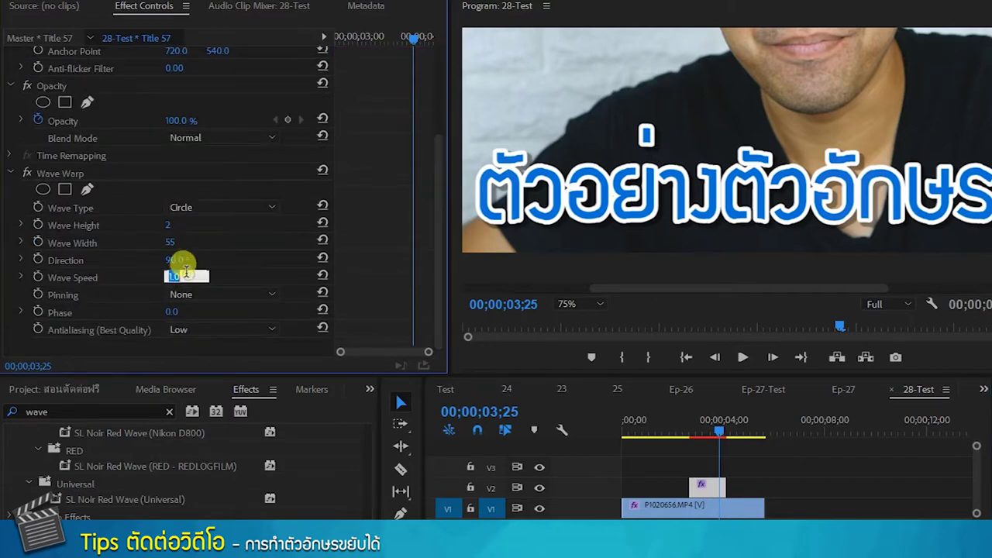
{"action": "left_click_drag", "start_coordinate": [719, 425], "coordinate": [675, 439]}
{"action": "left_click", "coordinate": [743, 357]}
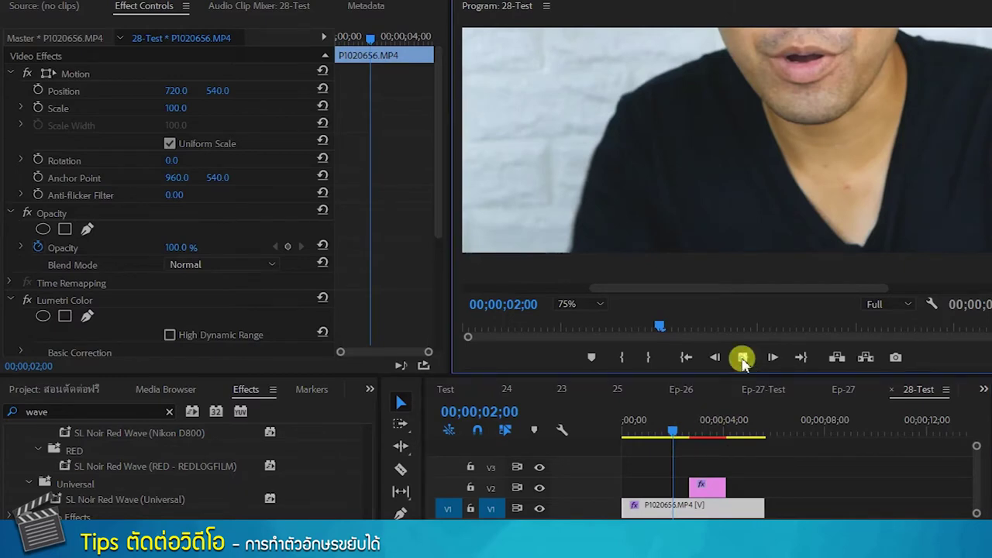
{"action": "left_click", "coordinate": [743, 358]}
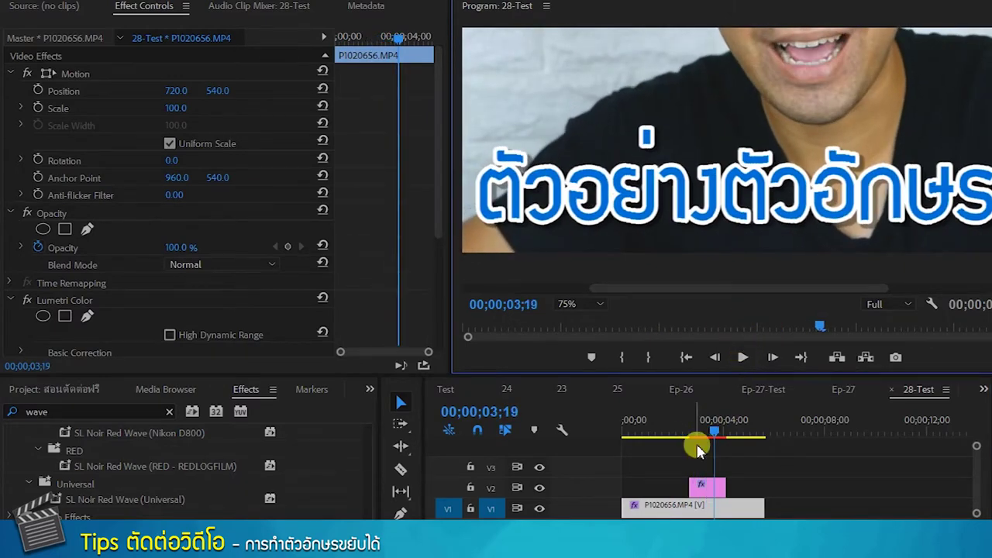
{"action": "left_click_drag", "start_coordinate": [721, 440], "coordinate": [710, 431]}
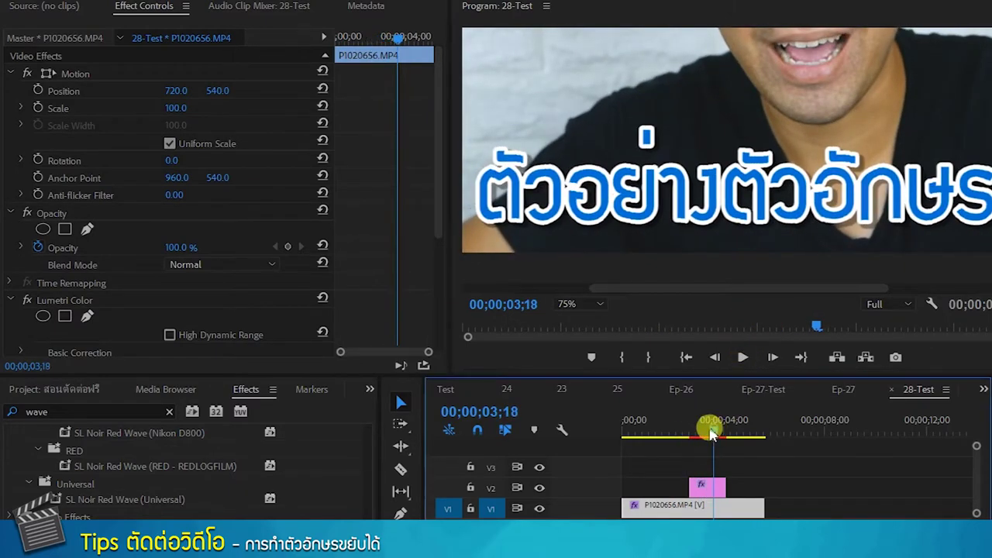
- Set Title 57's Wave Speed to 2 and preview the faster wave
{"action": "left_click", "coordinate": [710, 488]}
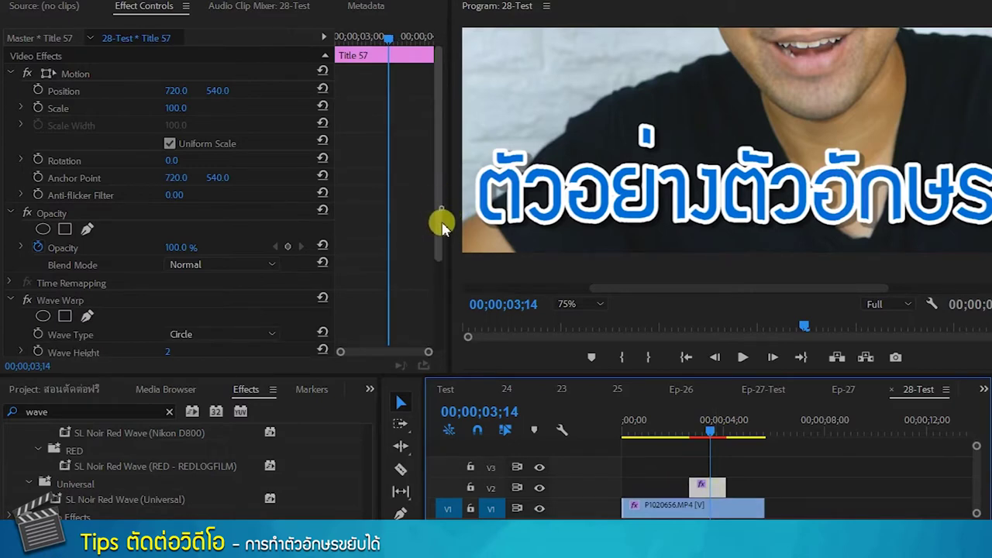
{"action": "left_click_drag", "start_coordinate": [443, 221], "coordinate": [421, 328]}
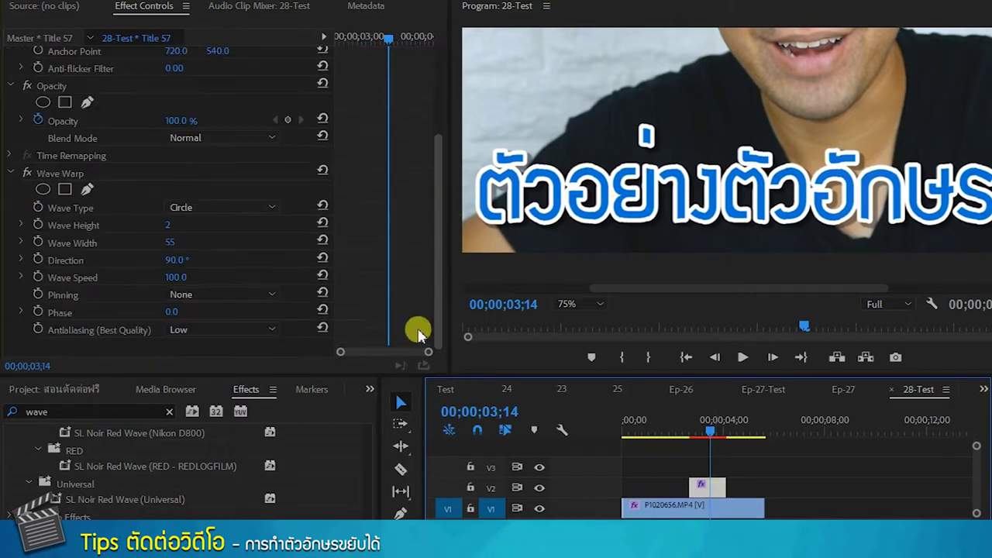
{"action": "left_click", "coordinate": [184, 275]}
{"action": "type", "text": "2"}
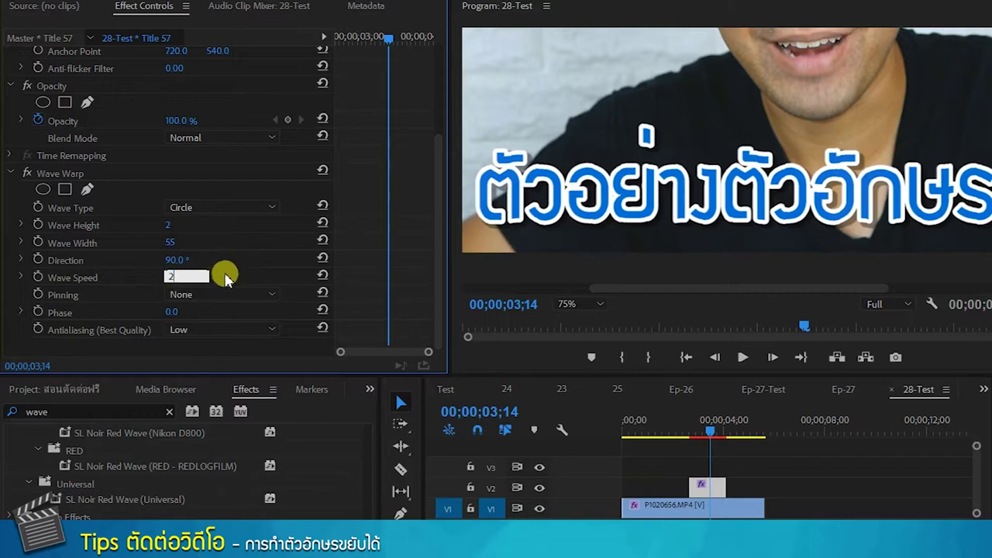
{"action": "left_click_drag", "start_coordinate": [691, 426], "coordinate": [682, 428]}
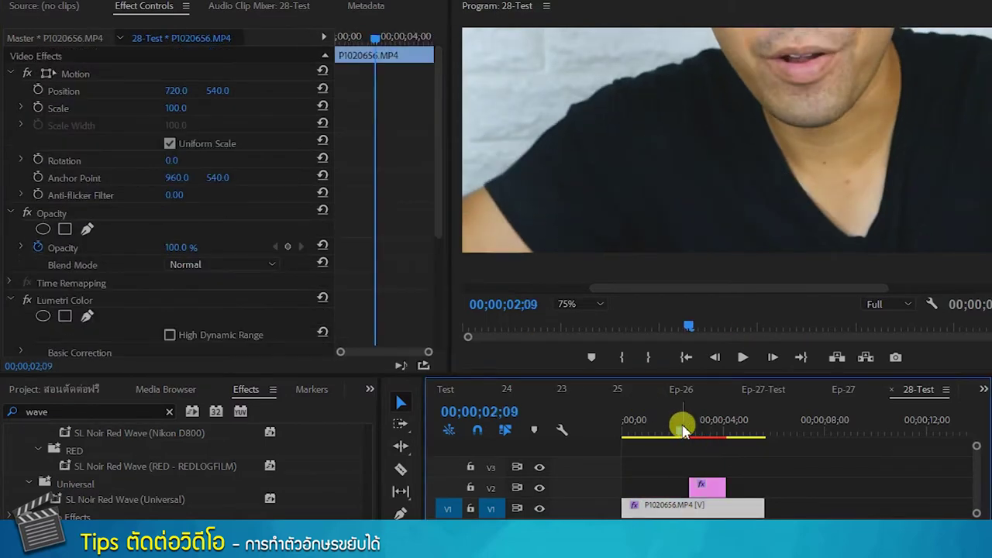
{"action": "left_click", "coordinate": [741, 357]}
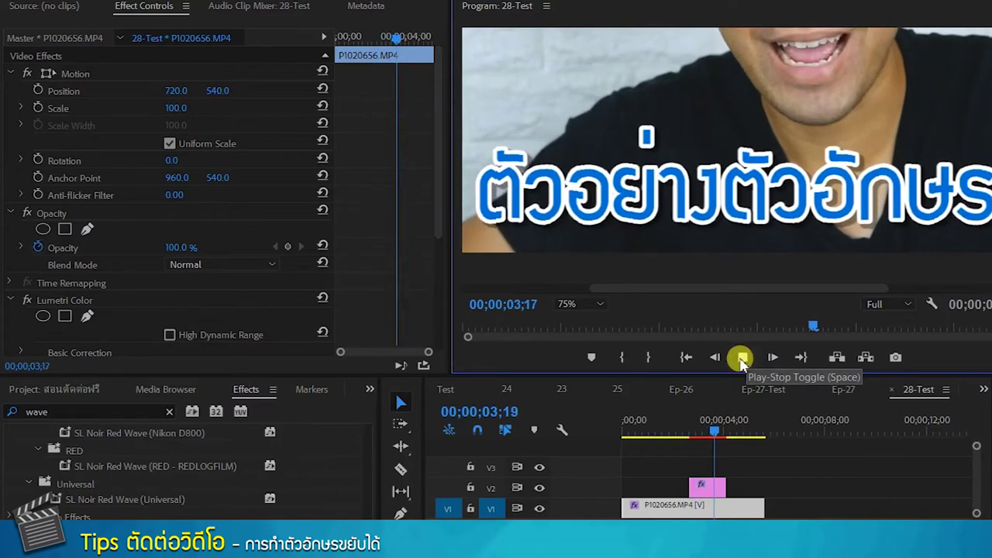
{"action": "left_click", "coordinate": [742, 358]}
{"action": "left_click", "coordinate": [596, 304]}
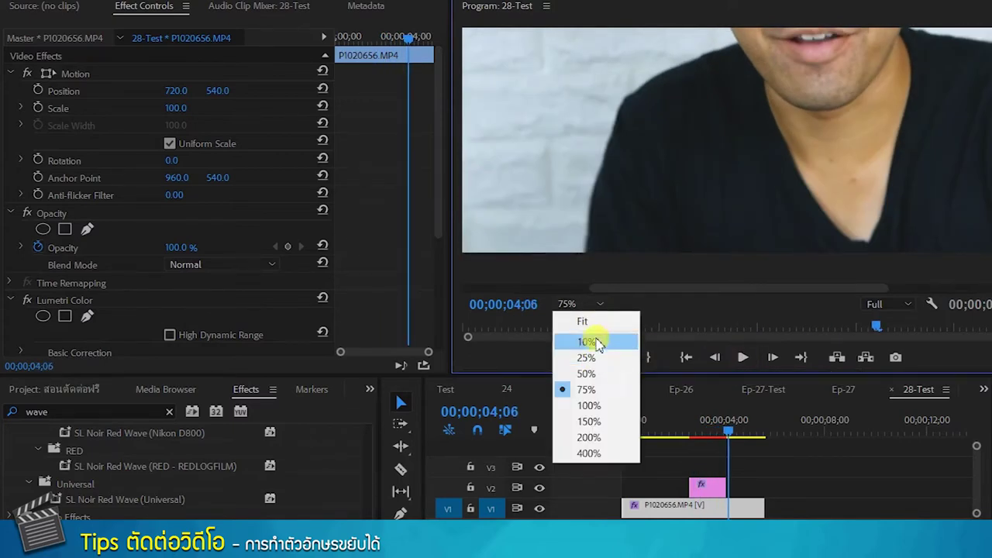
- Fit the preview to the frame, replay the title, and reselect Title 57 to show Wave Warp
{"action": "left_click", "coordinate": [583, 321]}
{"action": "mouse_move", "coordinate": [728, 431]}
{"action": "left_mouse_down"}
{"action": "mouse_move", "coordinate": [689, 431]}
{"action": "mouse_move", "coordinate": [687, 416]}
{"action": "left_mouse_up"}
{"action": "left_click", "coordinate": [737, 361]}
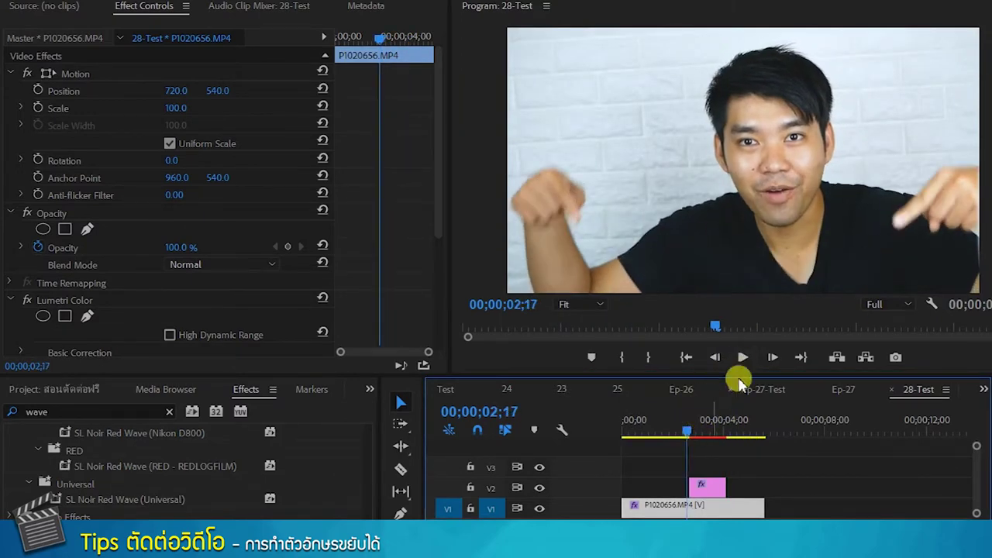
{"action": "left_click", "coordinate": [741, 358]}
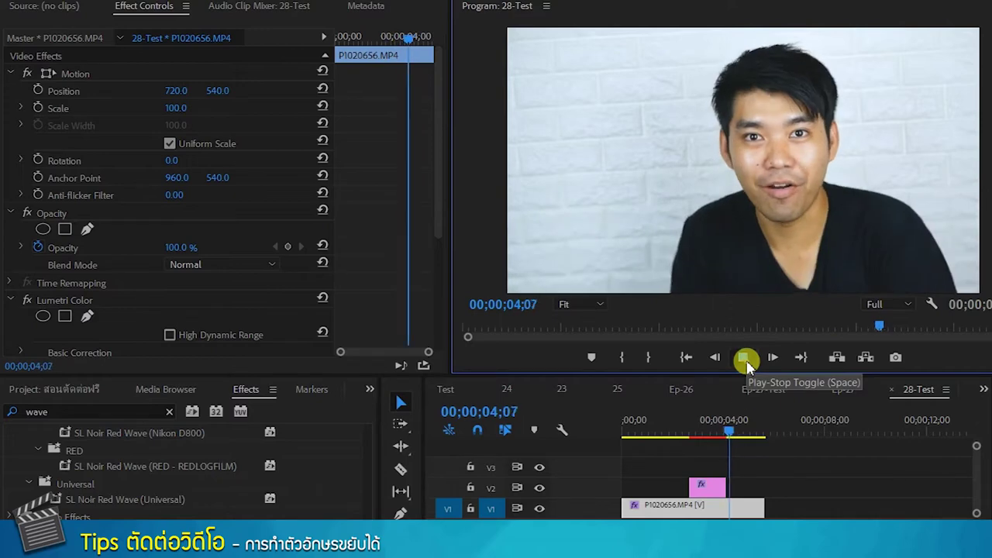
{"action": "left_click_drag", "start_coordinate": [736, 424], "coordinate": [712, 430]}
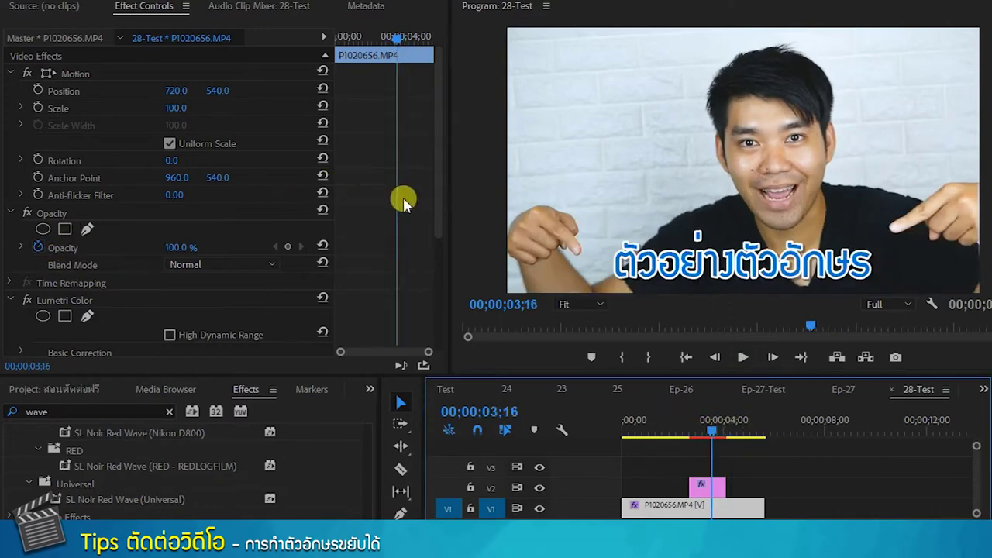
{"action": "left_click_drag", "start_coordinate": [435, 207], "coordinate": [421, 350]}
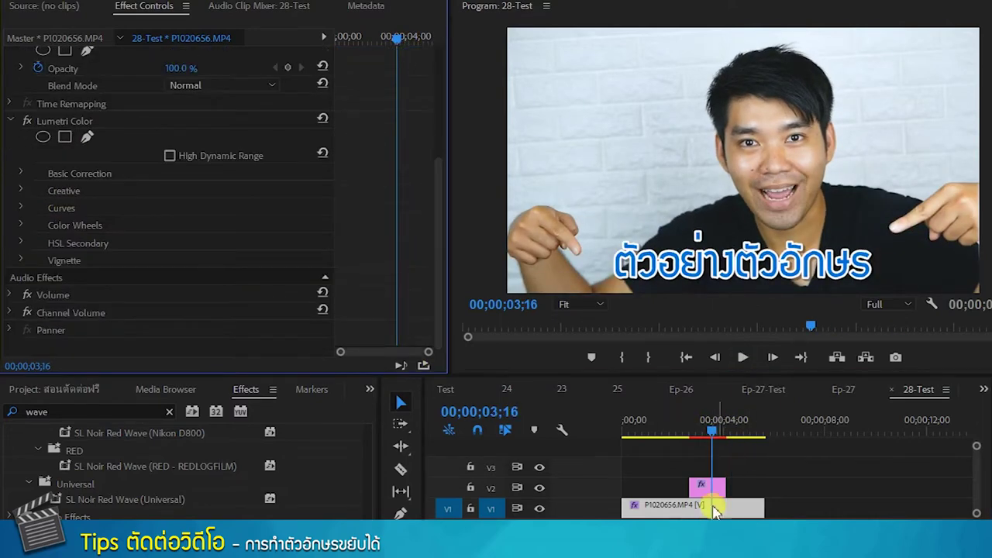
{"action": "left_click", "coordinate": [704, 486]}
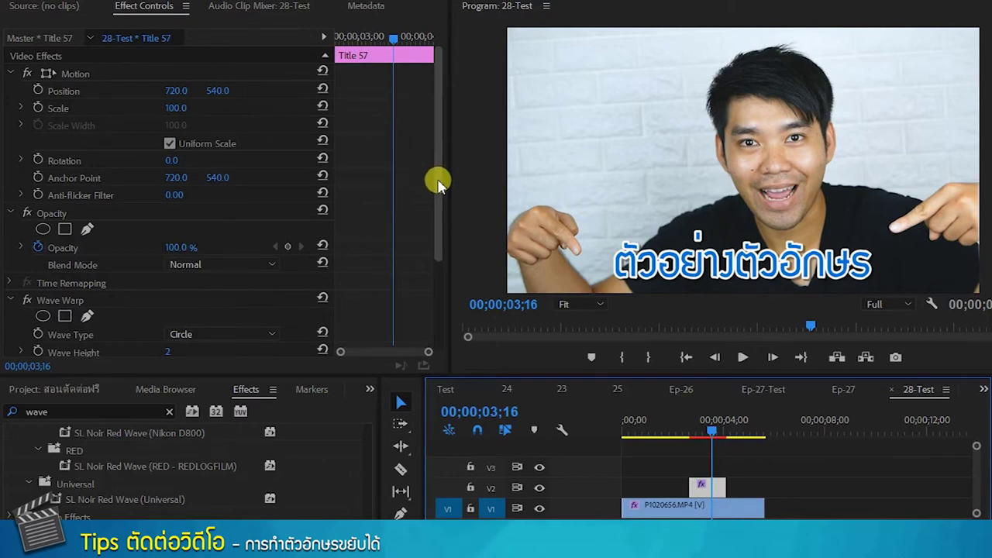
- Run the Wave Warp at speed 5.0 and preview the title repeatedly over the talking-head clip
{"action": "left_click_drag", "start_coordinate": [438, 184], "coordinate": [427, 314]}
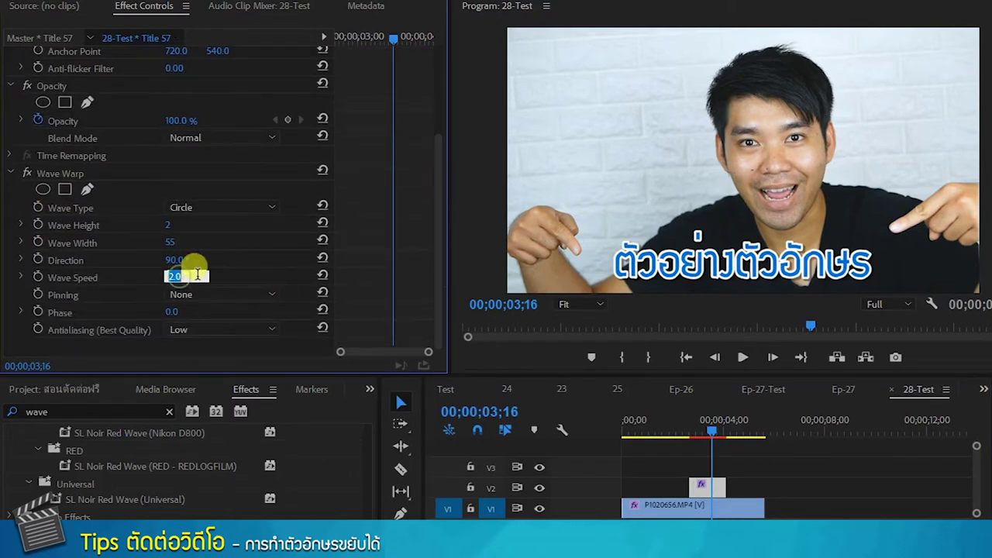
{"action": "left_click_drag", "start_coordinate": [712, 428], "coordinate": [688, 429]}
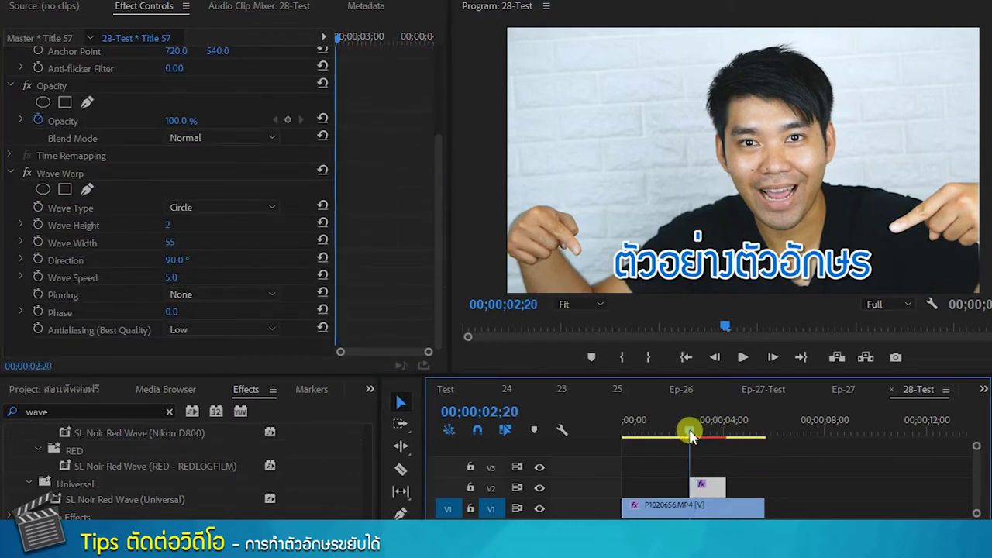
{"action": "left_click", "coordinate": [746, 359]}
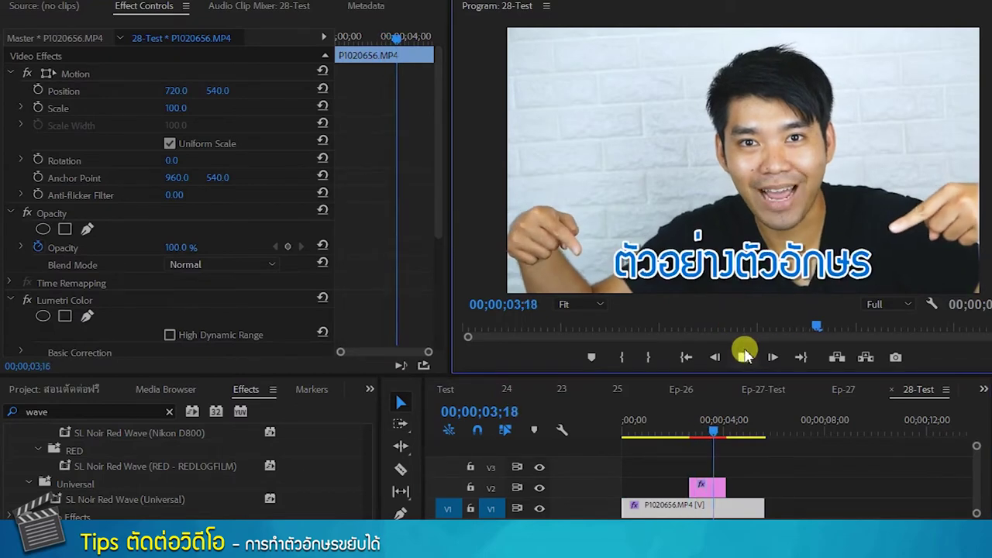
{"action": "left_click_drag", "start_coordinate": [742, 422], "coordinate": [685, 429]}
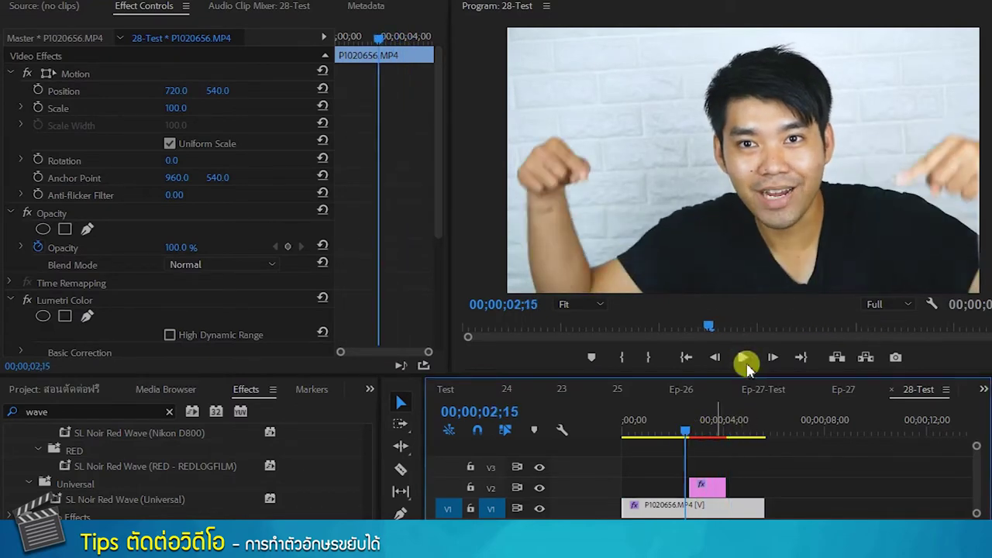
{"action": "left_click", "coordinate": [742, 355]}
{"action": "left_click", "coordinate": [741, 355]}
{"action": "left_click_drag", "start_coordinate": [744, 419], "coordinate": [680, 425]}
{"action": "left_click", "coordinate": [740, 359]}
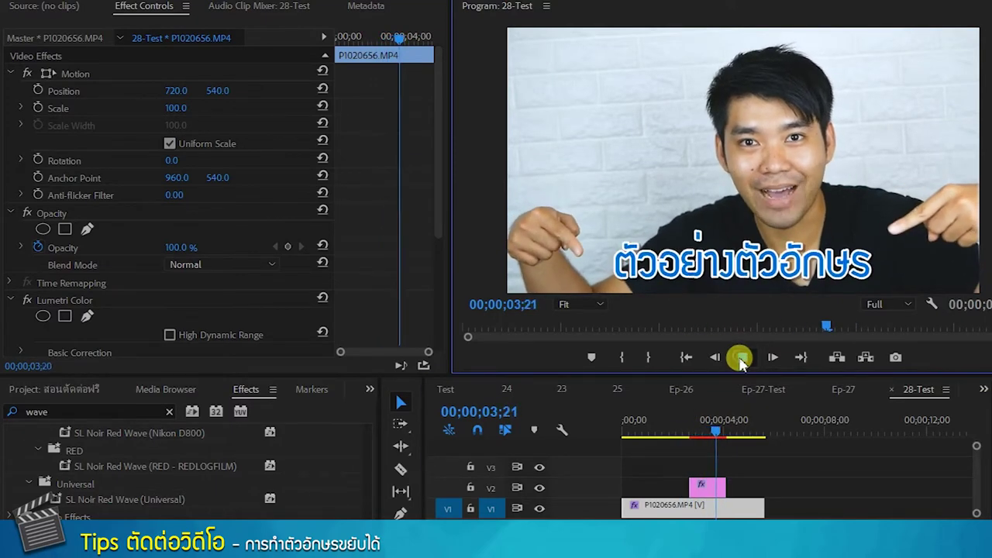
{"action": "left_click", "coordinate": [740, 358]}
{"action": "left_click_drag", "start_coordinate": [720, 421], "coordinate": [679, 438]}
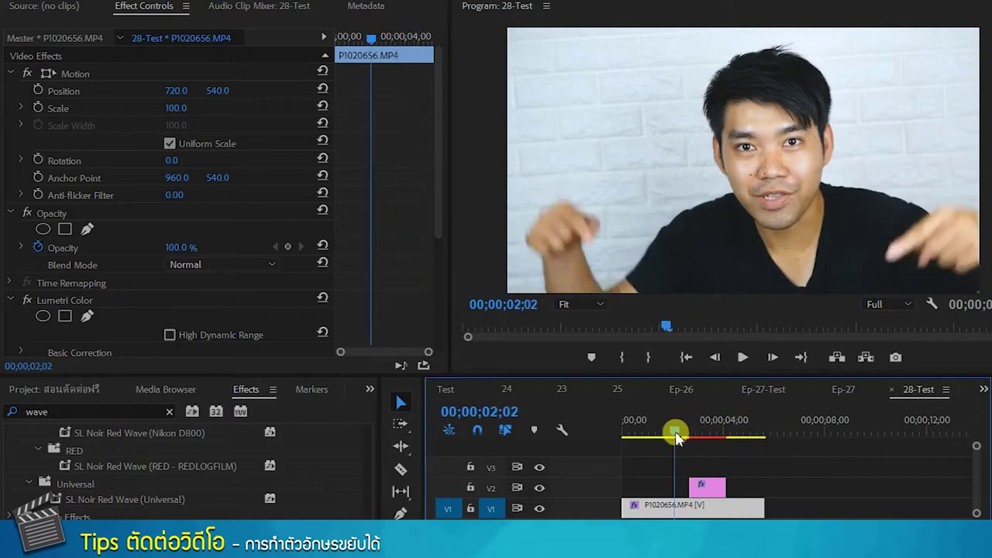
{"action": "left_click", "coordinate": [778, 465]}
{"action": "left_click", "coordinate": [740, 357]}
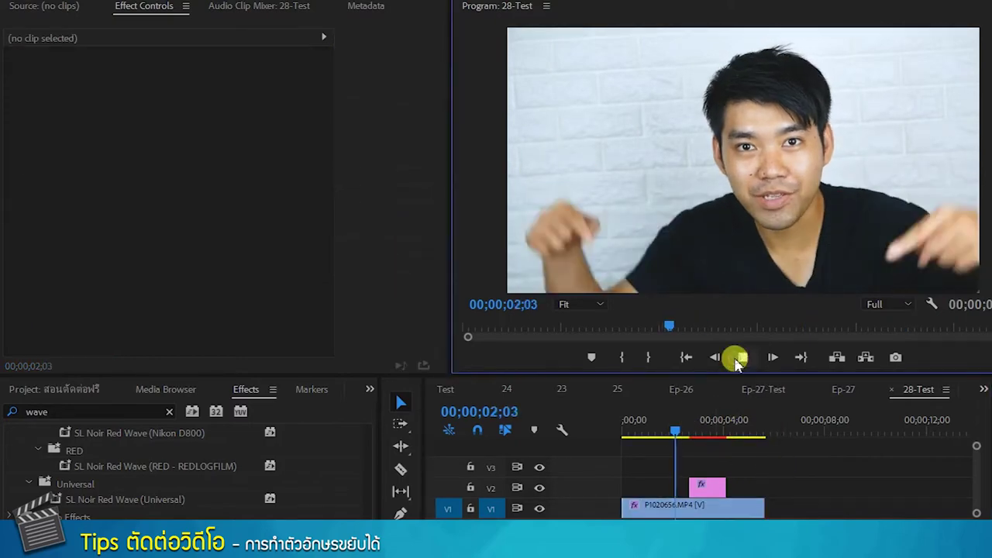
- Set Title 57's Wave Warp Antialiasing (Best Quality) to High
{"action": "left_click", "coordinate": [738, 359]}
{"action": "left_click", "coordinate": [701, 486]}
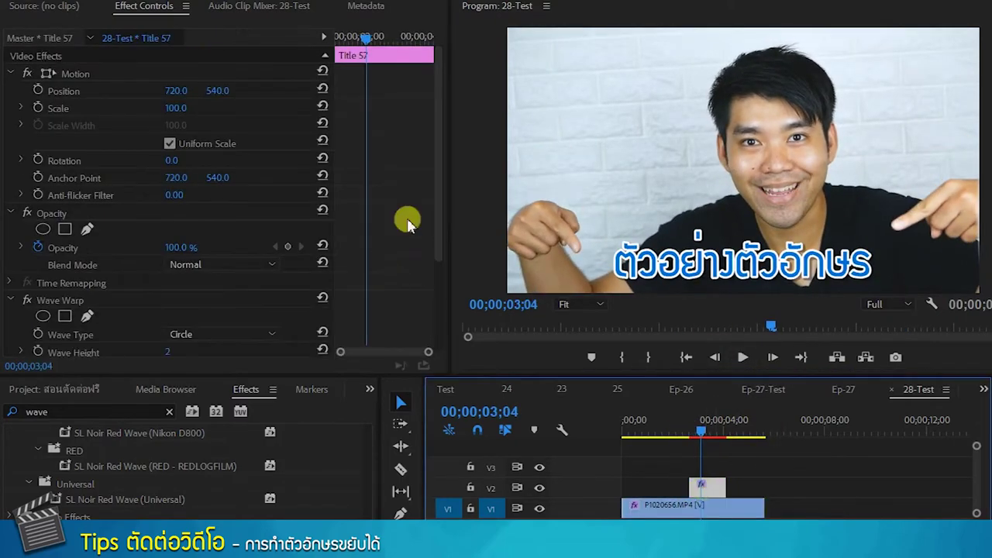
{"action": "left_click_drag", "start_coordinate": [441, 248], "coordinate": [345, 349]}
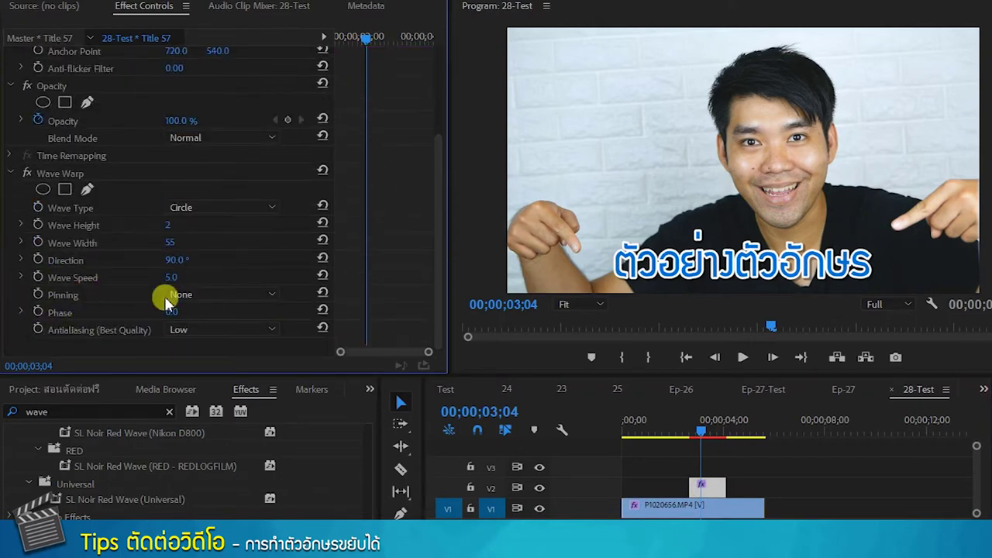
{"action": "left_click", "coordinate": [227, 331]}
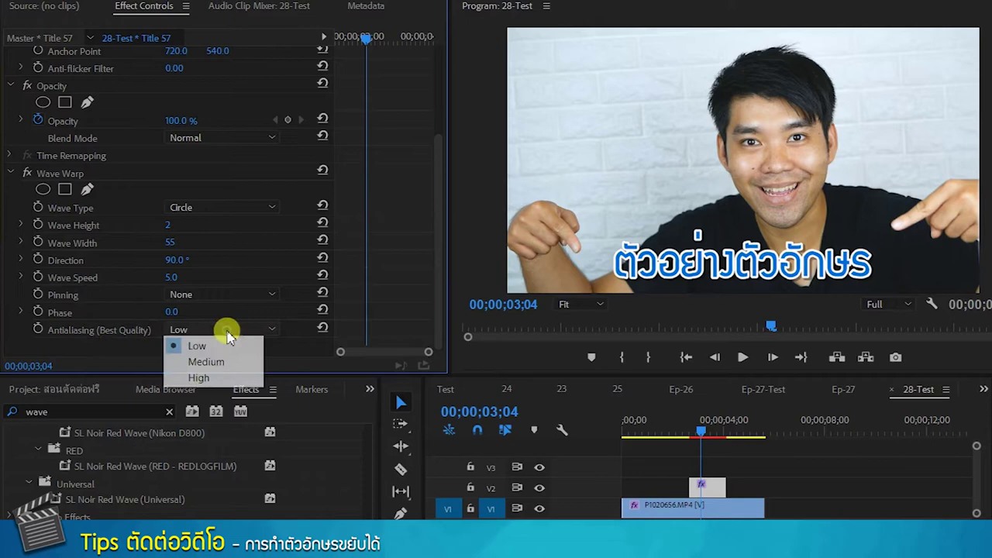
{"action": "left_click", "coordinate": [199, 376]}
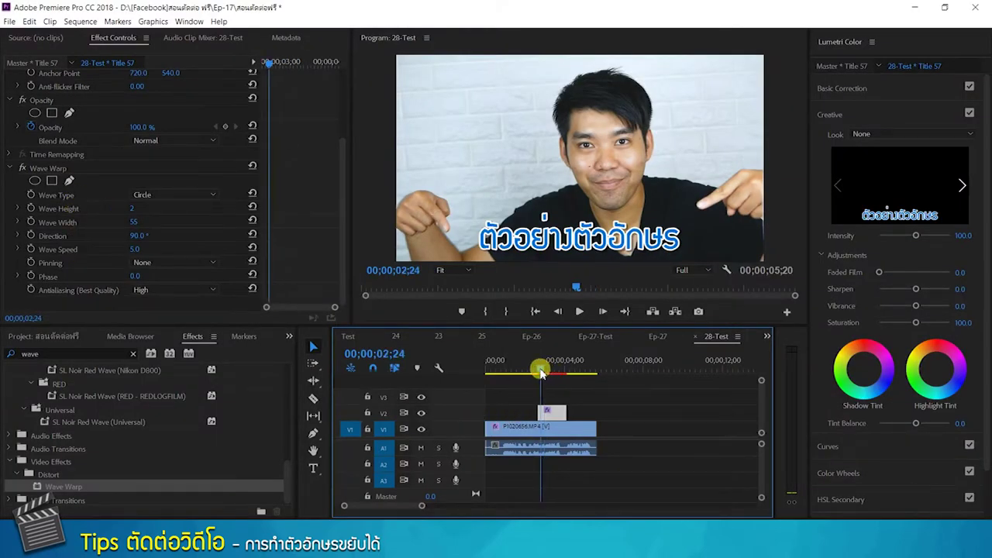
{"action": "left_click_drag", "start_coordinate": [547, 372], "coordinate": [541, 367]}
{"action": "left_click", "coordinate": [580, 311]}
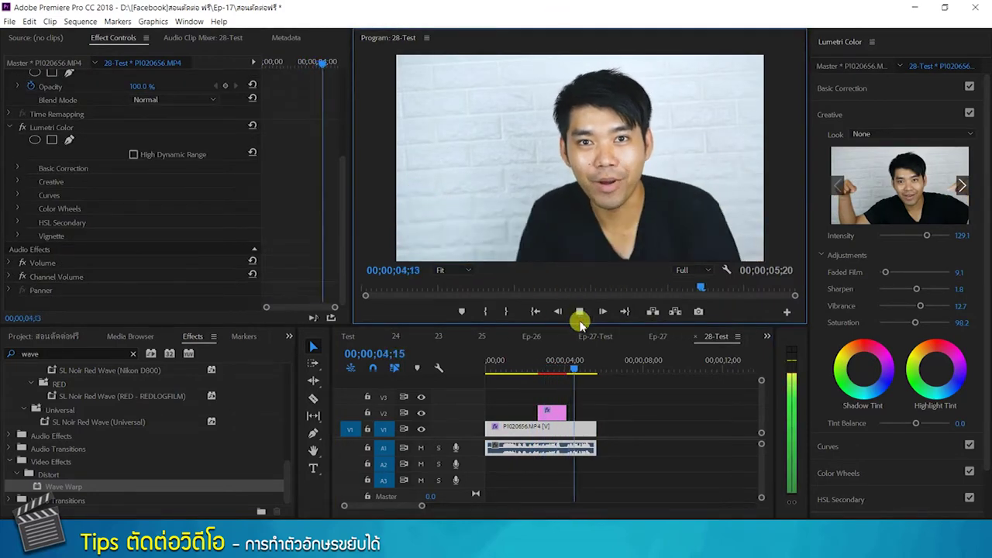
{"action": "left_click_drag", "start_coordinate": [598, 371], "coordinate": [498, 374]}
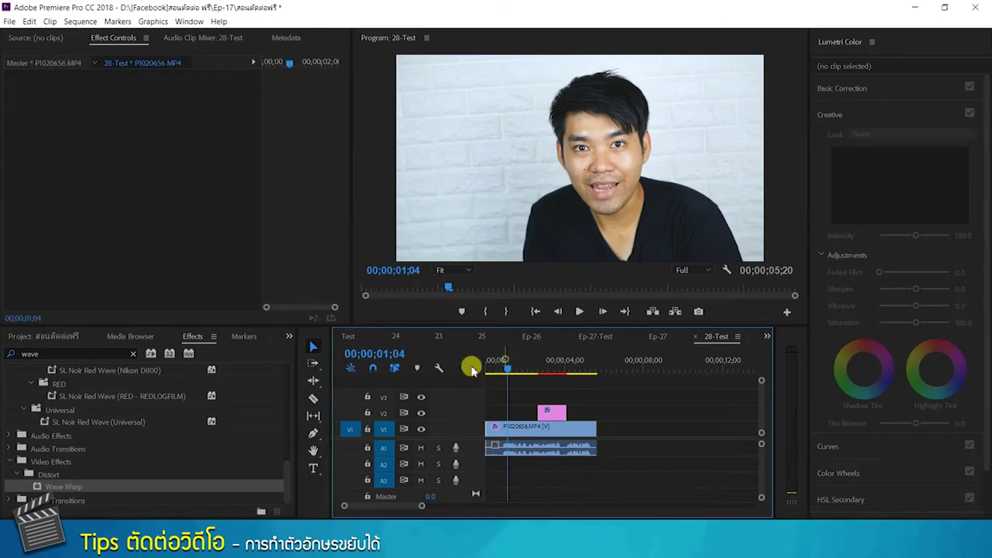
{"action": "left_click", "coordinate": [581, 311]}
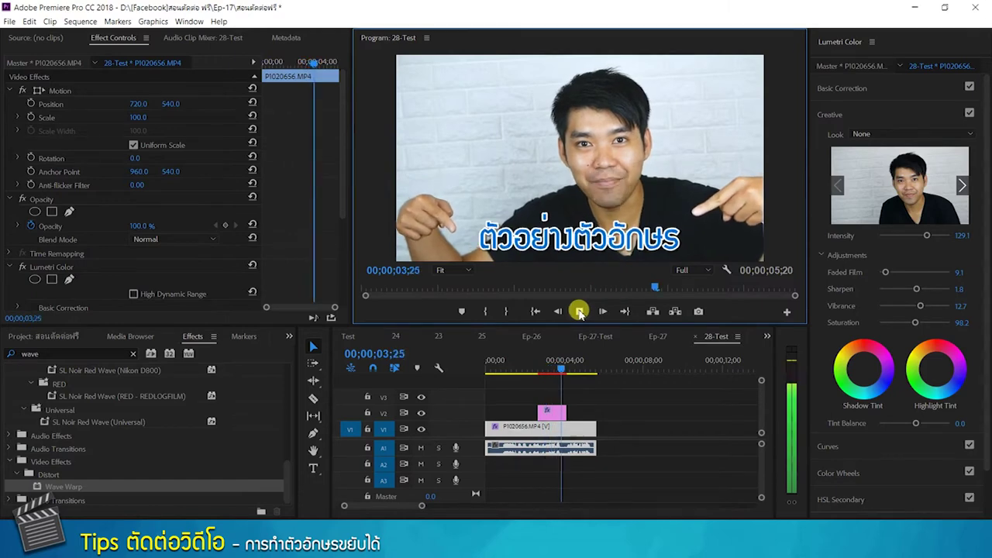
{"action": "left_click", "coordinate": [620, 375]}
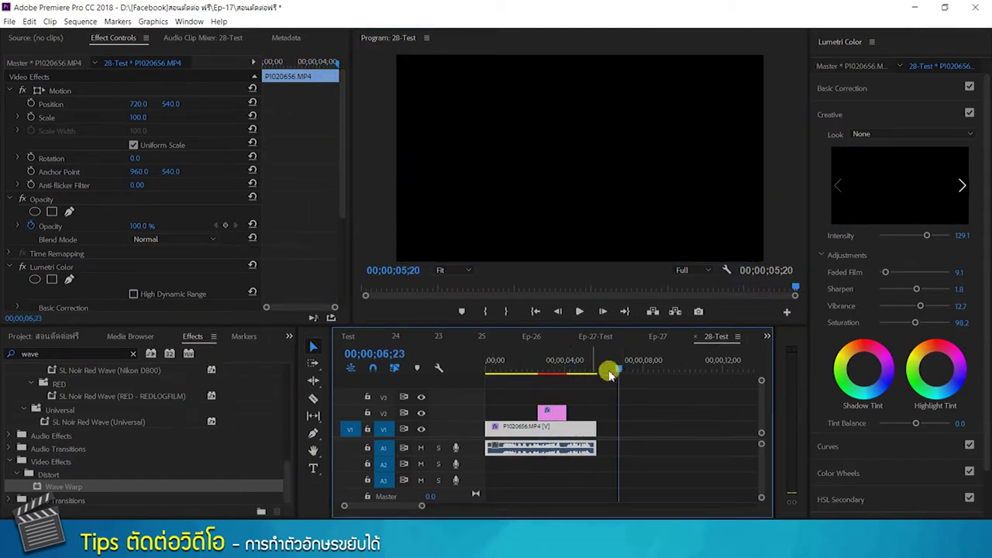
{"action": "left_click_drag", "start_coordinate": [618, 369], "coordinate": [558, 370]}
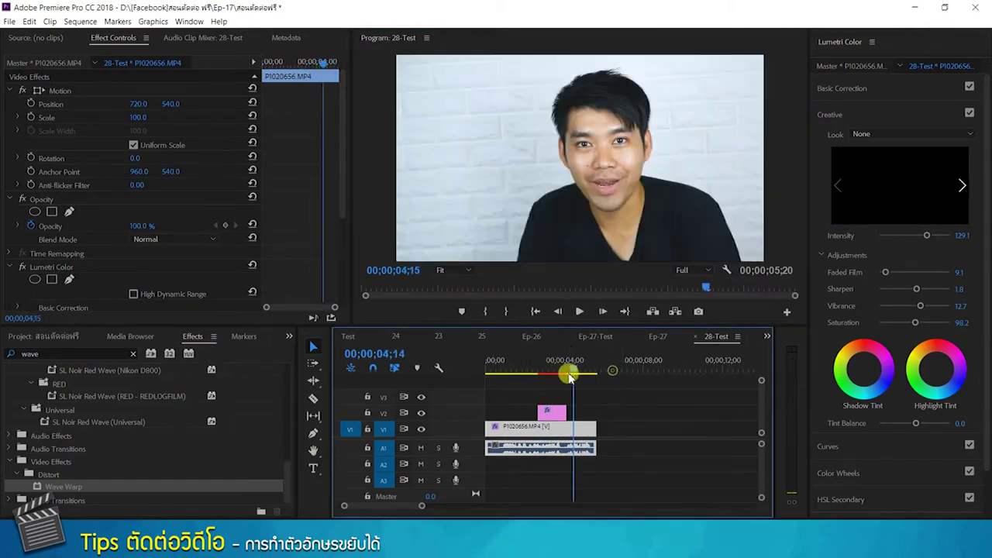
{"action": "left_click", "coordinate": [580, 311]}
{"action": "left_click", "coordinate": [647, 402]}
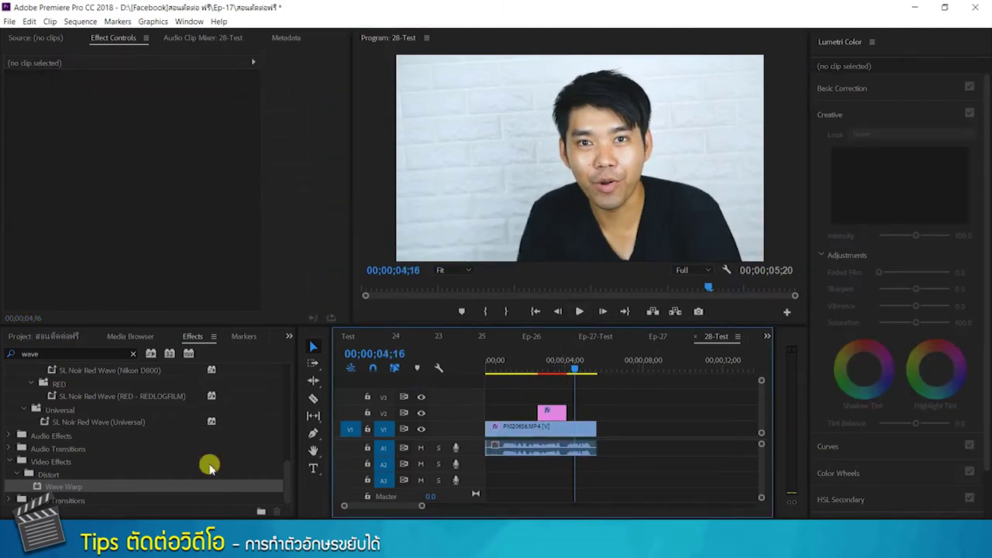
- Clear the 'wave' search and take Video Transitions > Dissolve > Additive Dissolve for the title clip
{"action": "left_click_drag", "start_coordinate": [290, 480], "coordinate": [282, 371]}
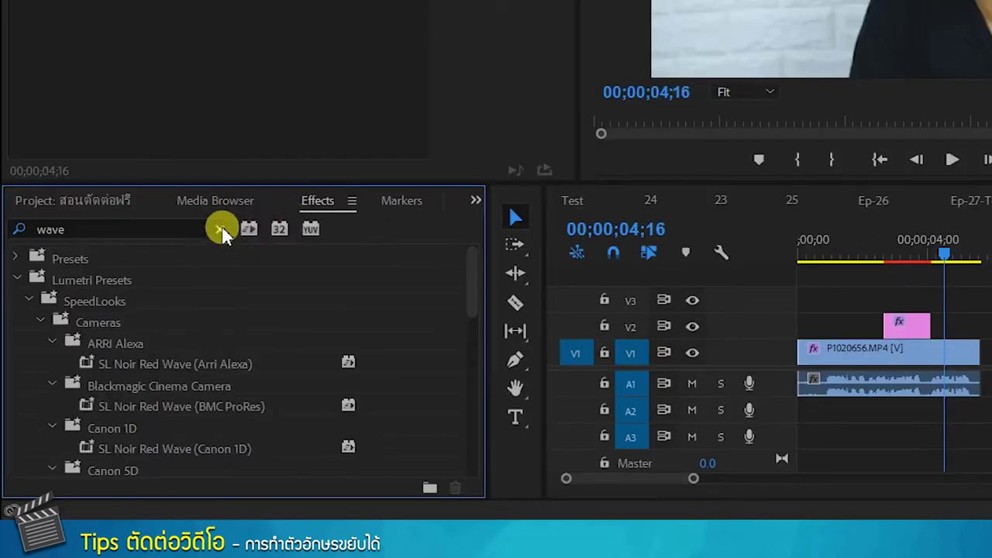
{"action": "left_click", "coordinate": [220, 229]}
{"action": "left_click", "coordinate": [15, 365]}
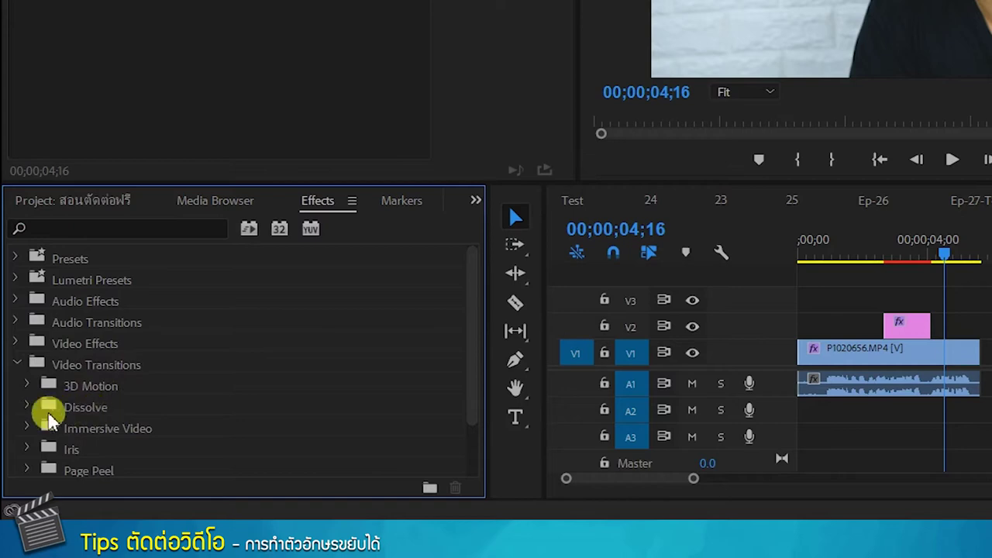
{"action": "left_click", "coordinate": [34, 408]}
{"action": "left_click", "coordinate": [140, 427]}
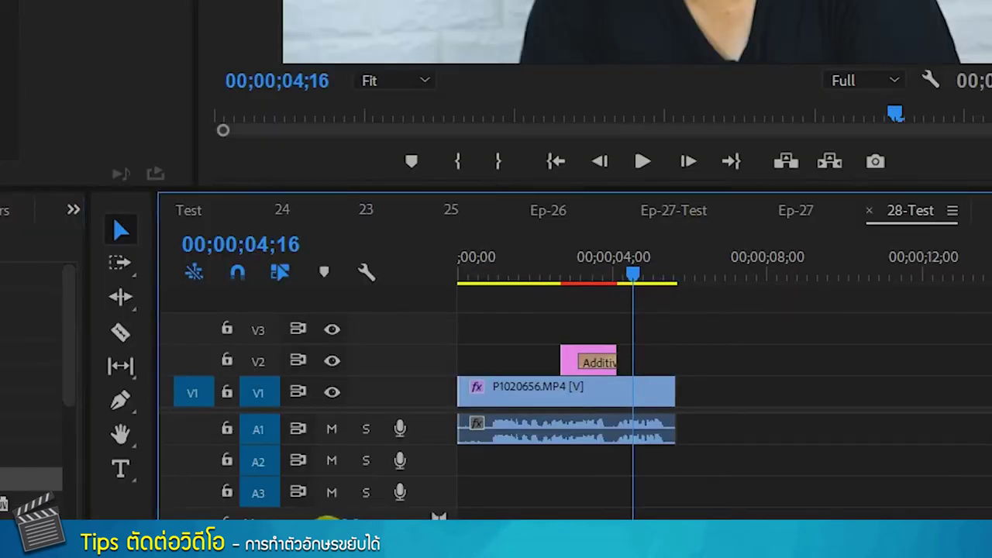
- Shorten the Additive Dissolve at the end of Title 57 to 8 frames
{"action": "scroll", "coordinate": [443, 496], "scroll_direction": "up", "scroll_amount": 1, "text": "alt"}
{"action": "scroll", "coordinate": [441, 489], "scroll_direction": "up", "scroll_amount": 1, "text": "alt"}
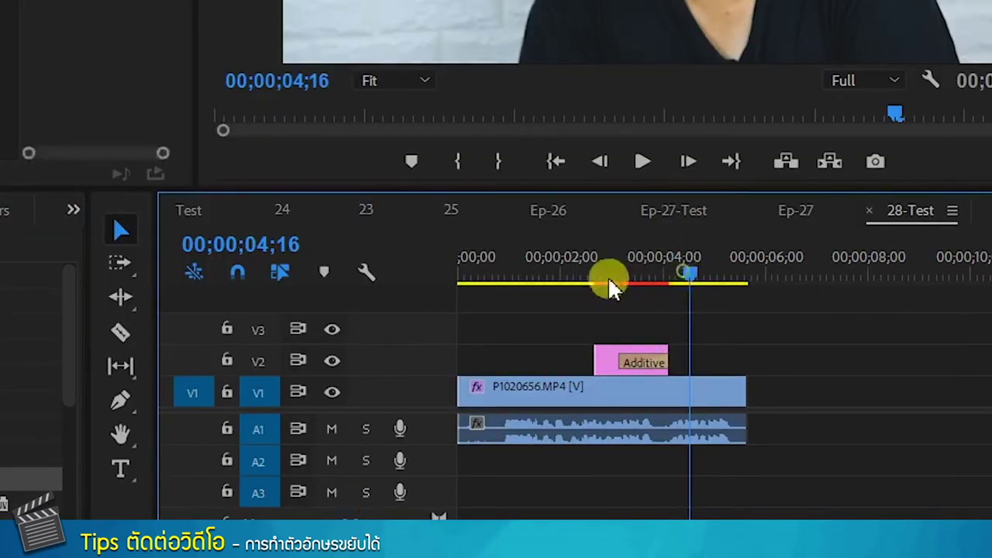
{"action": "left_click_drag", "start_coordinate": [610, 286], "coordinate": [683, 283]}
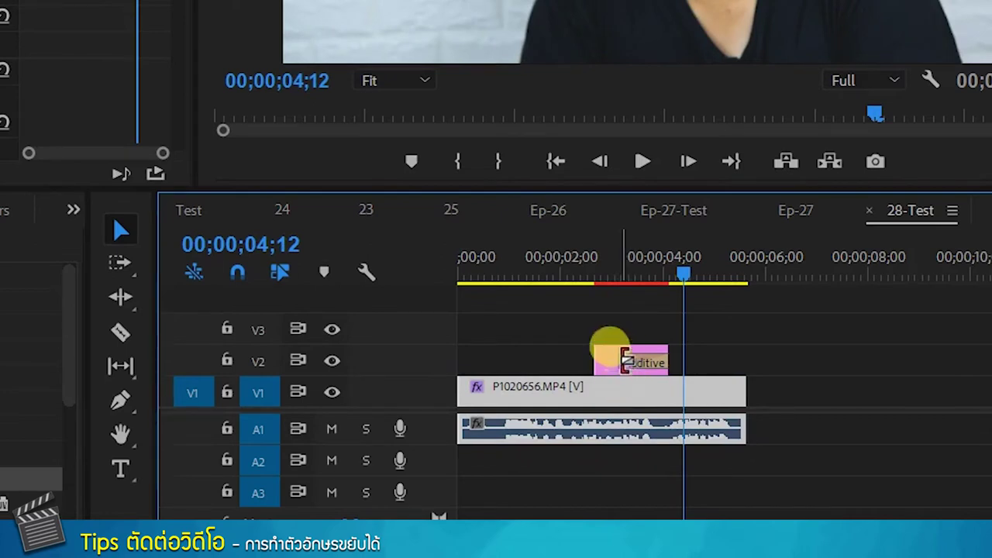
{"action": "left_click_drag", "start_coordinate": [625, 360], "coordinate": [667, 362]}
- Rewind to before the title appears and preview the shortened dissolve
{"action": "left_click_drag", "start_coordinate": [700, 283], "coordinate": [655, 273]}
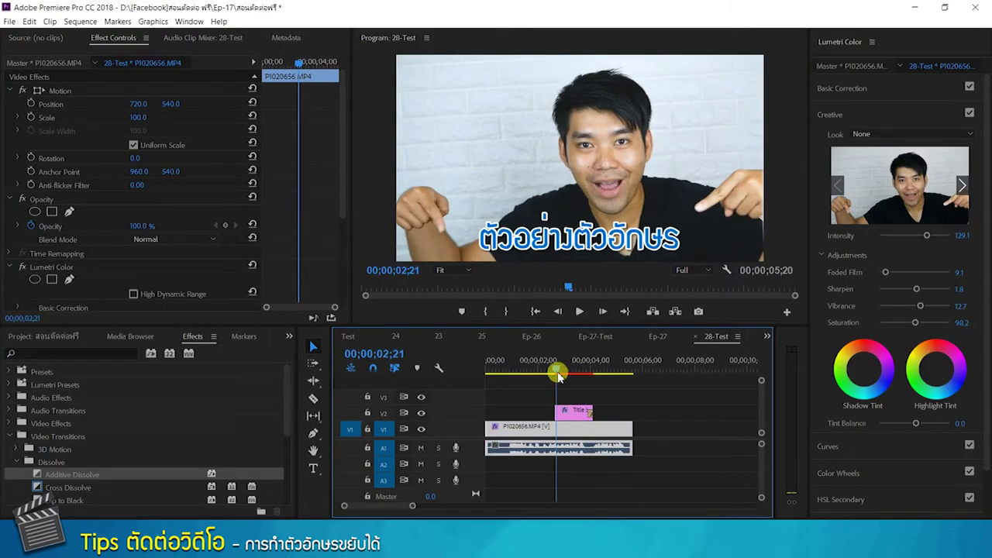
{"action": "left_click_drag", "start_coordinate": [586, 373], "coordinate": [552, 371]}
{"action": "left_click", "coordinate": [579, 308]}
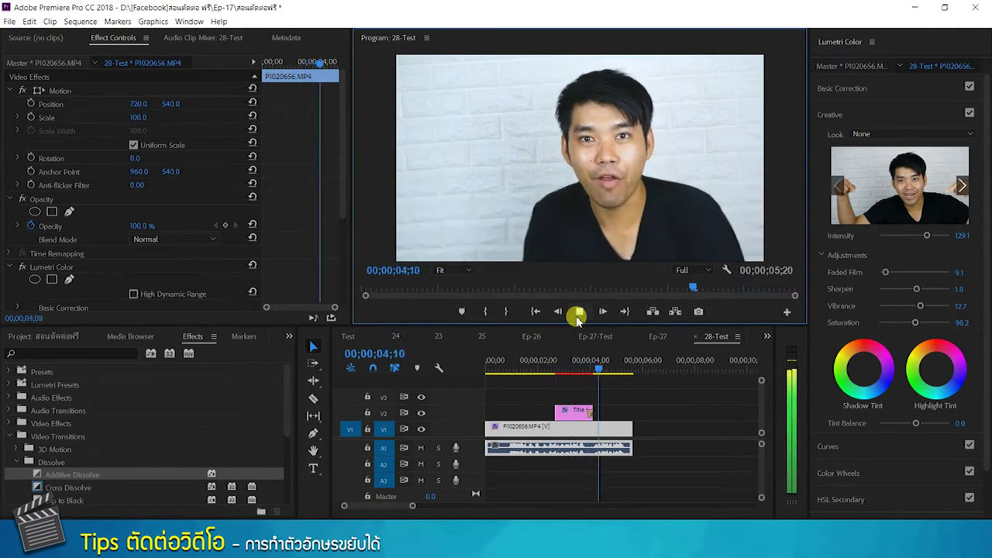
- Stop playback at the four-second mark and zoom out to show the full 28-Test sequence
{"action": "left_click", "coordinate": [578, 312]}
{"action": "mouse_move", "coordinate": [580, 365]}
{"action": "left_mouse_down"}
{"action": "mouse_move", "coordinate": [592, 370]}
{"action": "mouse_move", "coordinate": [485, 376]}
{"action": "left_mouse_up"}
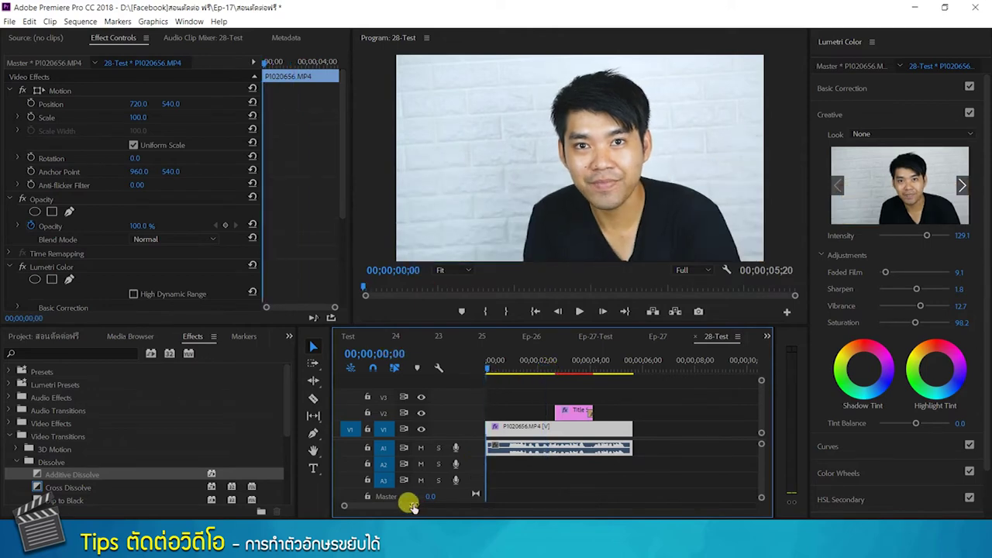
{"action": "left_click_drag", "start_coordinate": [413, 506], "coordinate": [424, 506]}
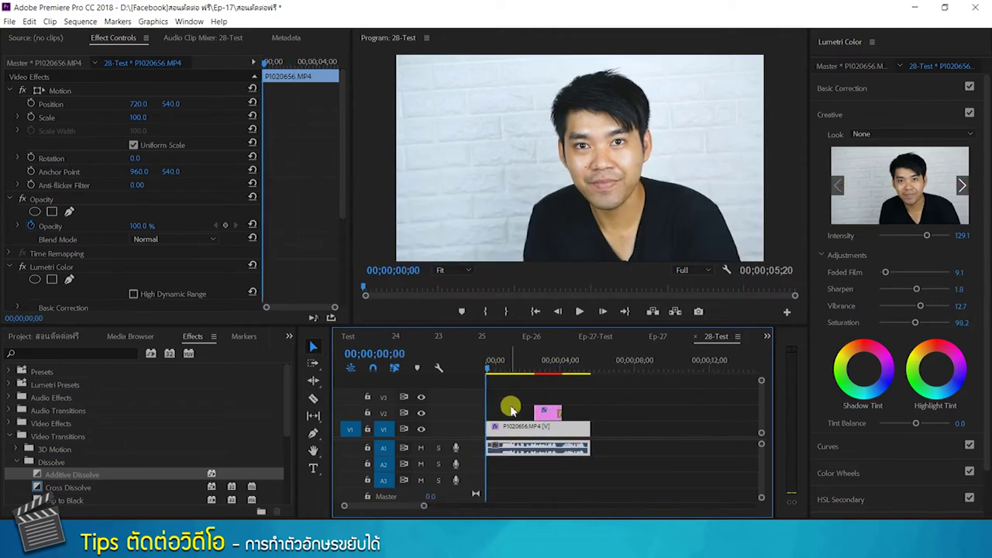